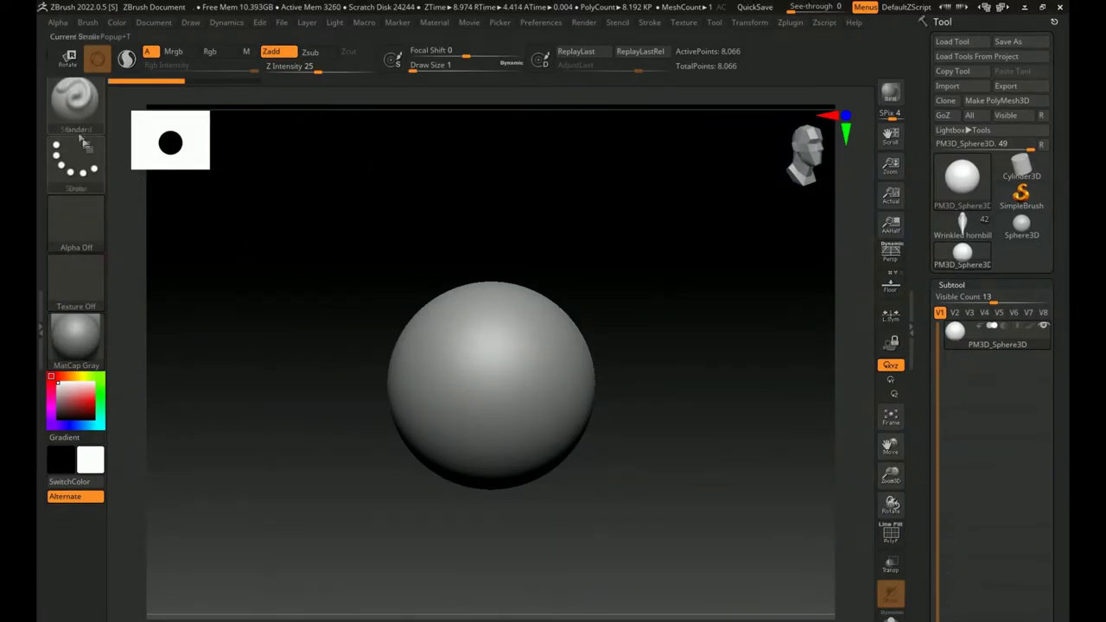
Load the Birds Beak brush preset from E:\Market\Alpha & Brush\Beak through Load Brush
left_click(78, 121)
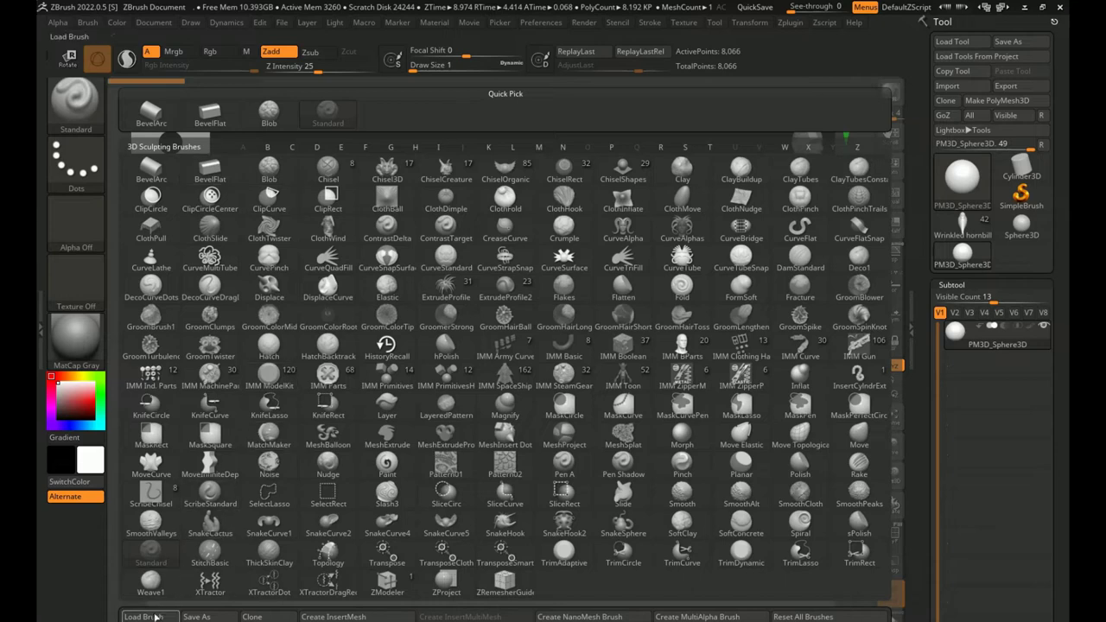
left_click(145, 617)
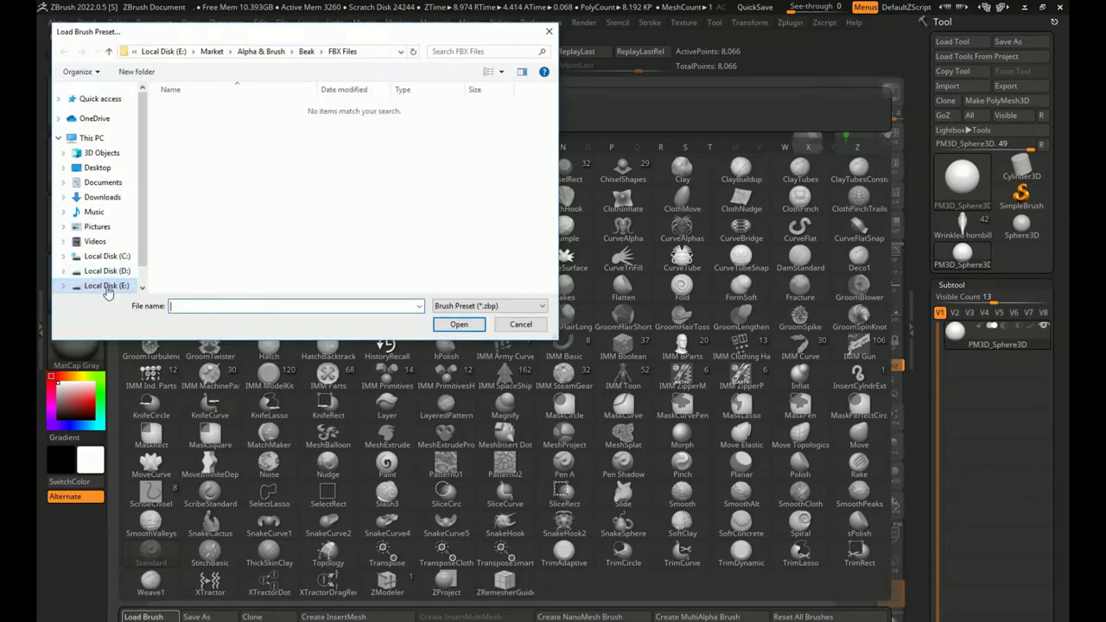
left_click(110, 53)
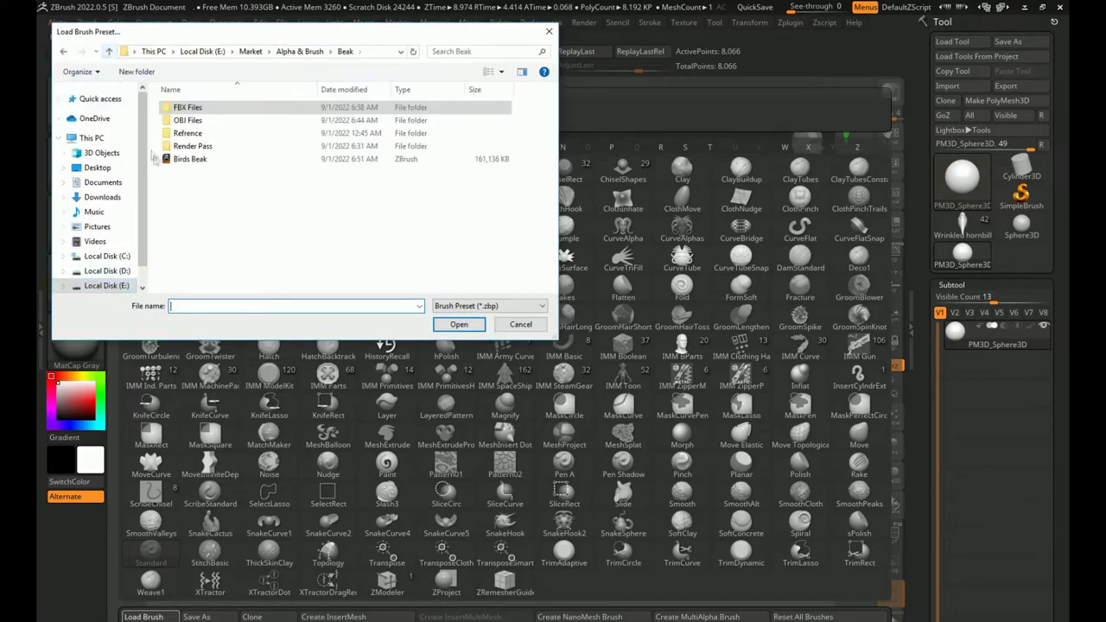
left_click(195, 162)
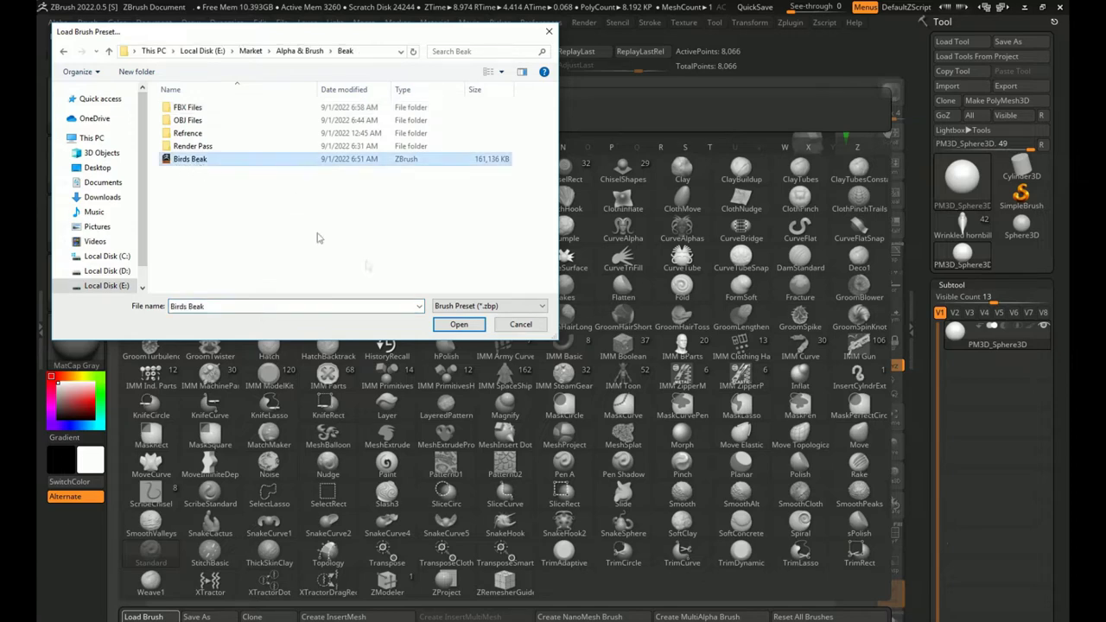
left_click(459, 325)
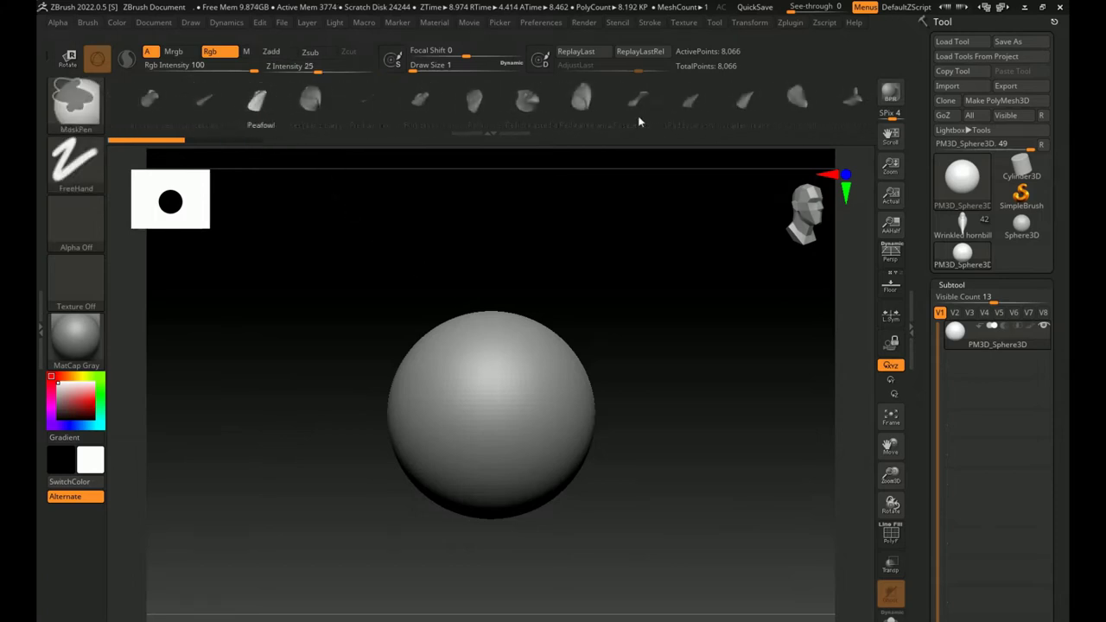
Stamp the Eagle beak onto the sphere, enlarge it, then undo it
left_click_drag(426, 108, 636, 100)
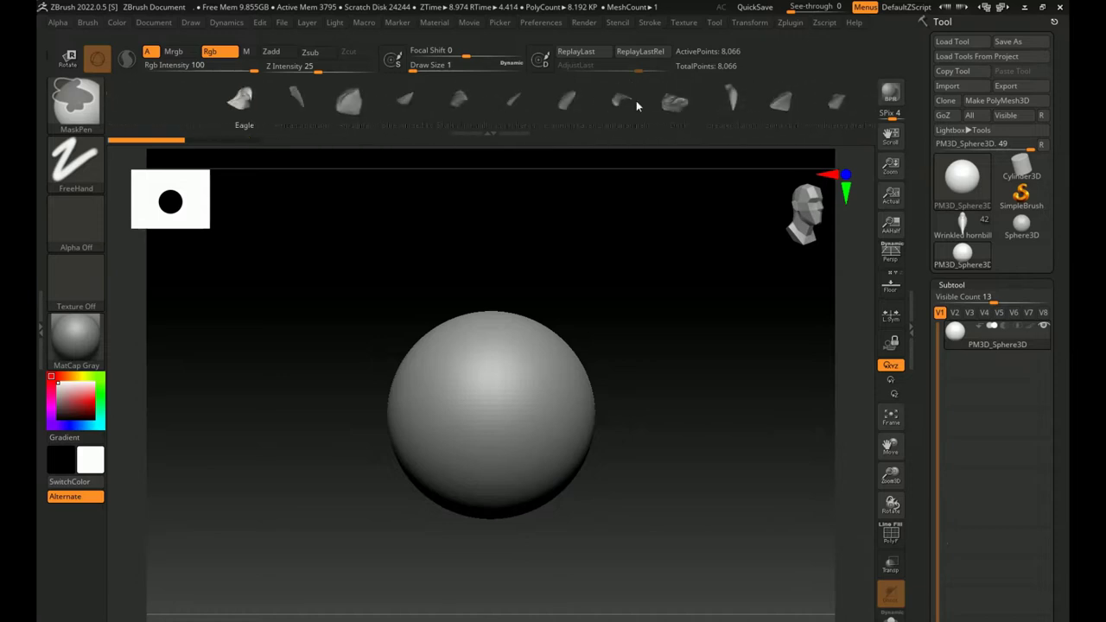
mouse_move(683, 335)
left_mouse_down("alt")
mouse_move(698, 346)
mouse_move(667, 289)
mouse_move(680, 303)
left_mouse_up("alt")
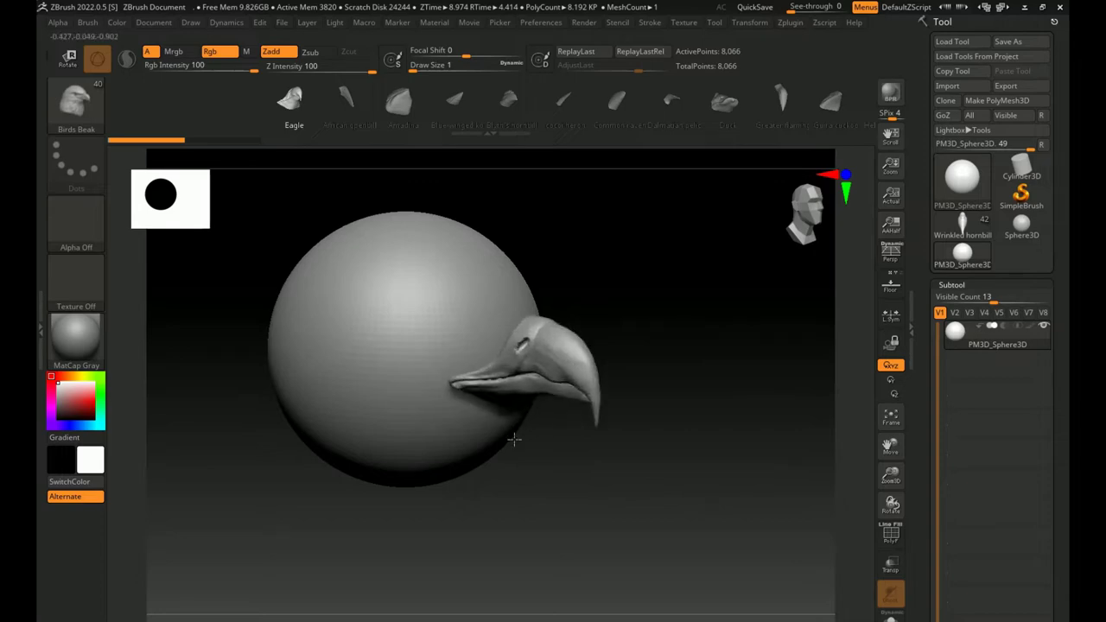
left_click_drag(508, 408, 553, 389)
mouse_move(714, 336)
left_mouse_down("alt")
mouse_move(755, 529)
mouse_move(734, 515)
mouse_move(662, 531)
mouse_move(730, 520)
mouse_move(711, 484)
mouse_move(716, 492)
left_mouse_up("alt")
key("ctrl")
key("ctrl+z")
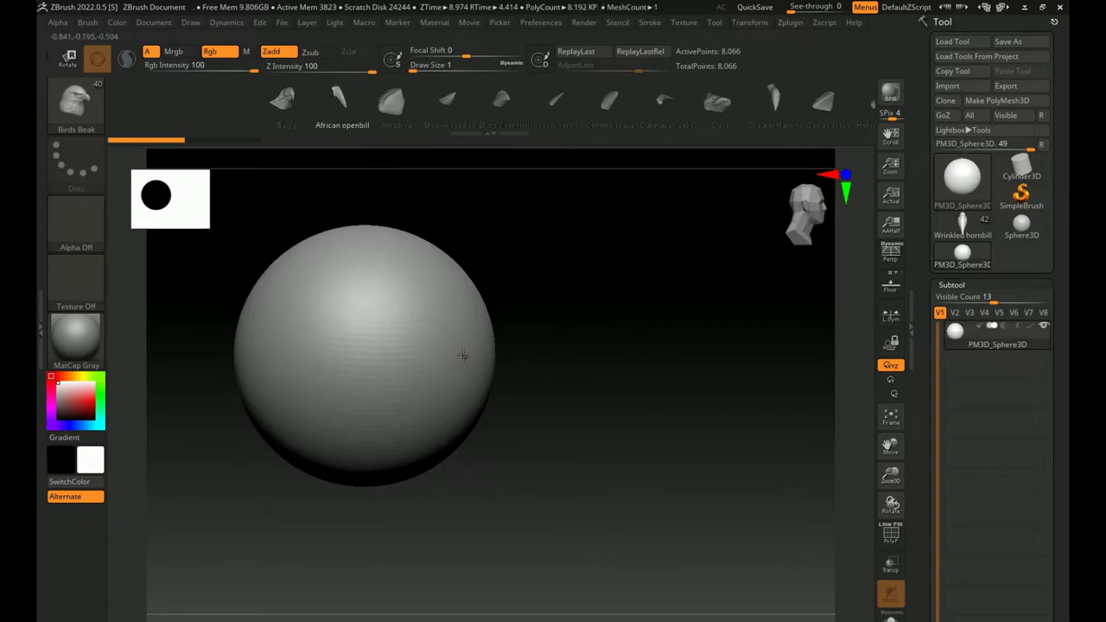
Try the African openbill and Amadina beaks on the sphere, undoing each one
mouse_move(503, 438)
left_mouse_down()
mouse_move(671, 334)
mouse_move(661, 296)
mouse_move(741, 316)
mouse_move(743, 233)
mouse_move(749, 316)
mouse_move(665, 274)
mouse_move(726, 227)
mouse_move(743, 230)
mouse_move(744, 251)
mouse_move(714, 191)
left_mouse_up()
key("ctrl+z")
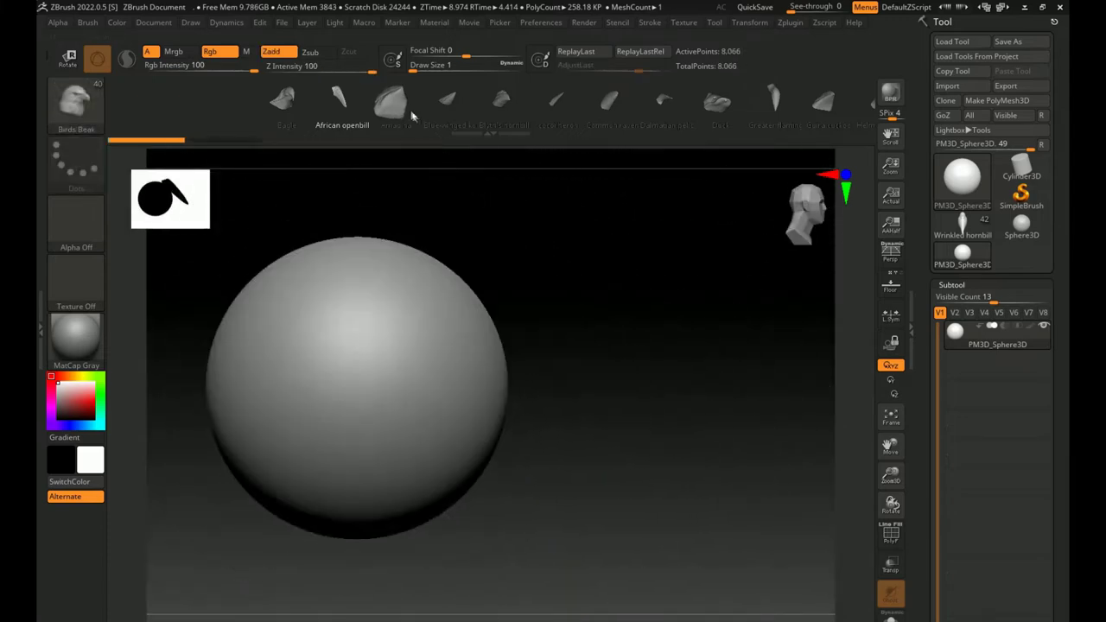
mouse_move(483, 455)
left_mouse_down()
mouse_move(765, 395)
mouse_move(782, 490)
mouse_move(694, 518)
mouse_move(804, 456)
left_mouse_up()
left_click_drag(766, 492, 669, 400, "alt")
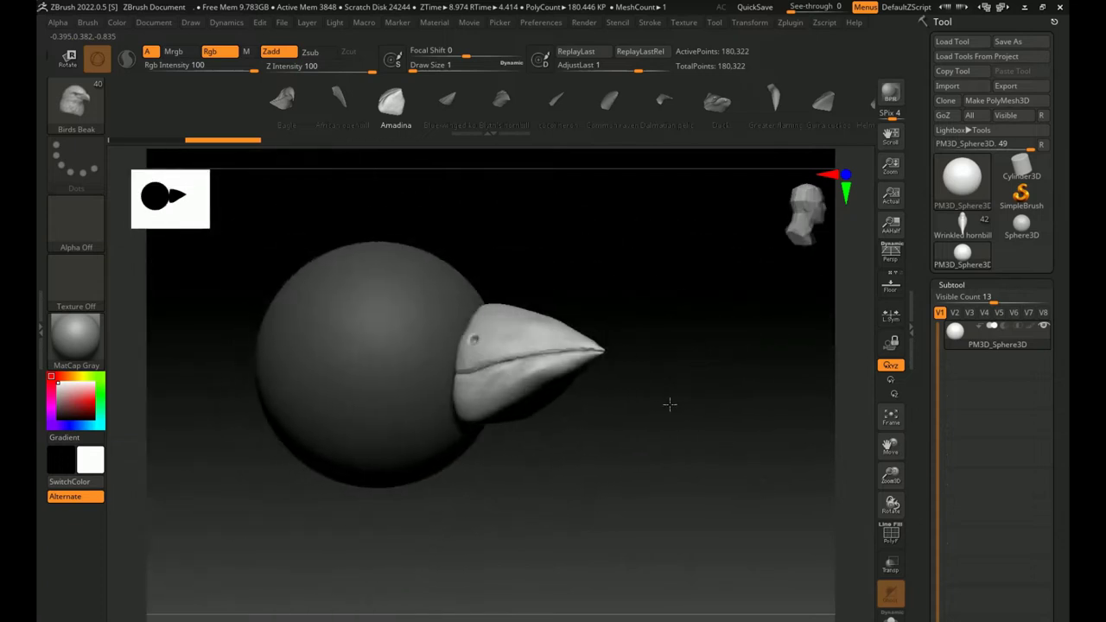
key("ctrl+z")
key("ctrl+z")
left_click_drag(647, 302, 547, 367, "alt")
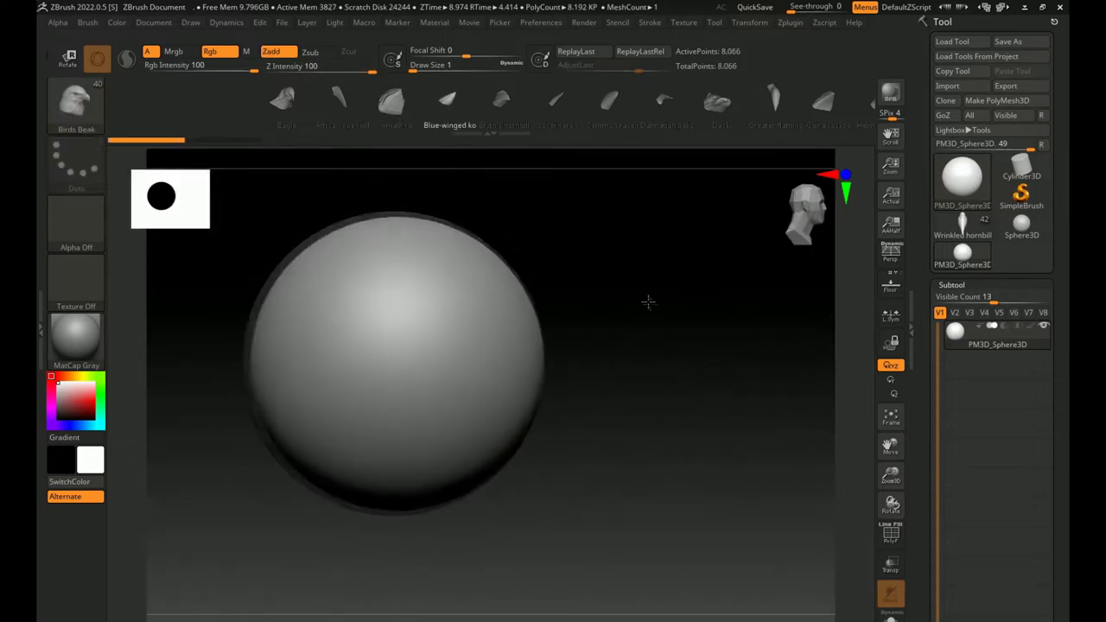
Stamp the next beak variant on the sphere, view it at three-quarter angle, then undo
mouse_move(535, 450)
left_mouse_down()
mouse_move(662, 420)
mouse_move(706, 282)
mouse_move(732, 447)
left_mouse_up()
mouse_move(717, 517)
left_mouse_down()
mouse_move(605, 517)
mouse_move(595, 487)
mouse_move(625, 457)
mouse_move(643, 461)
mouse_move(608, 271)
left_mouse_up()
key("ctrl+z")
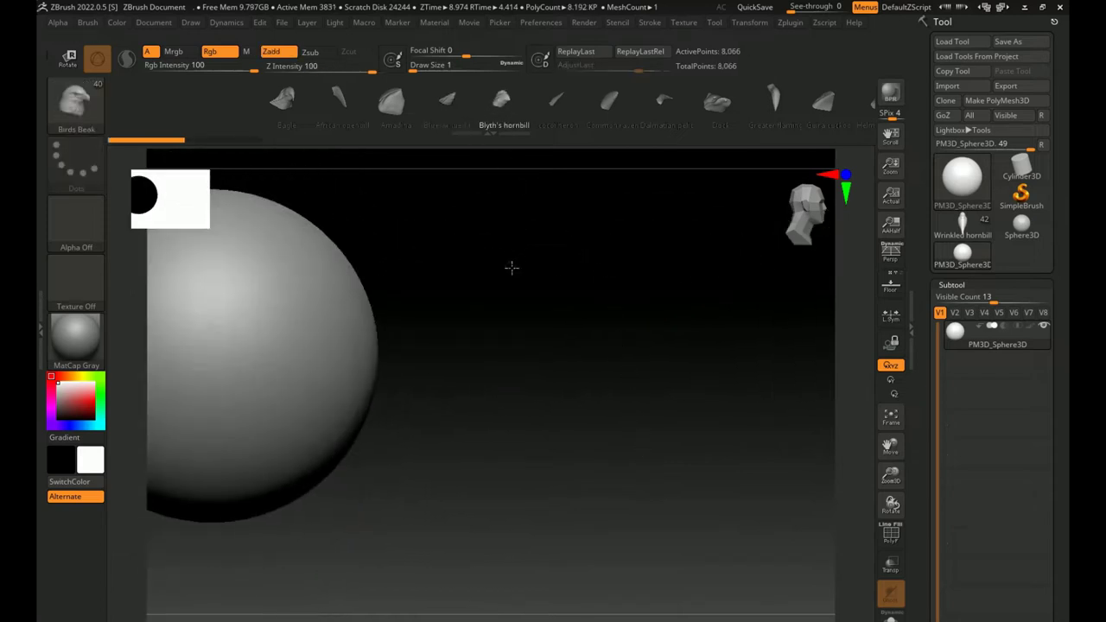
left_click_drag(511, 268, 608, 296, "alt")
Try the Blyth's hornbill beak, undo it, and decline Dynamic Subdiv
mouse_move(471, 417)
left_mouse_down()
mouse_move(513, 493)
mouse_move(619, 265)
mouse_move(593, 274)
mouse_move(605, 293)
mouse_move(594, 528)
left_mouse_up()
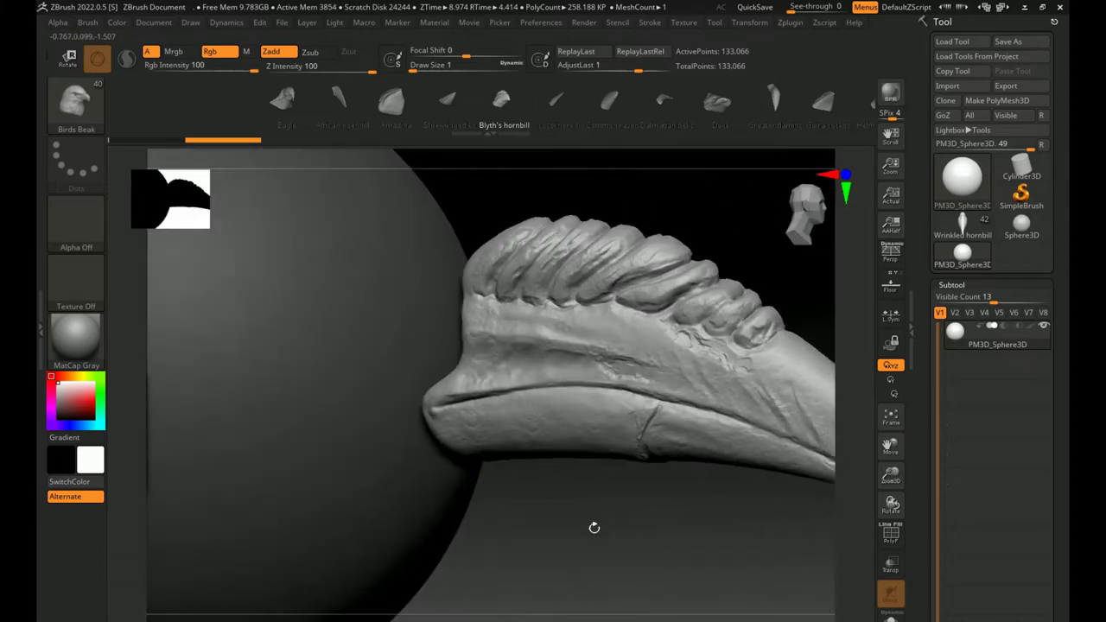
key("ctrl+z")
key("d")
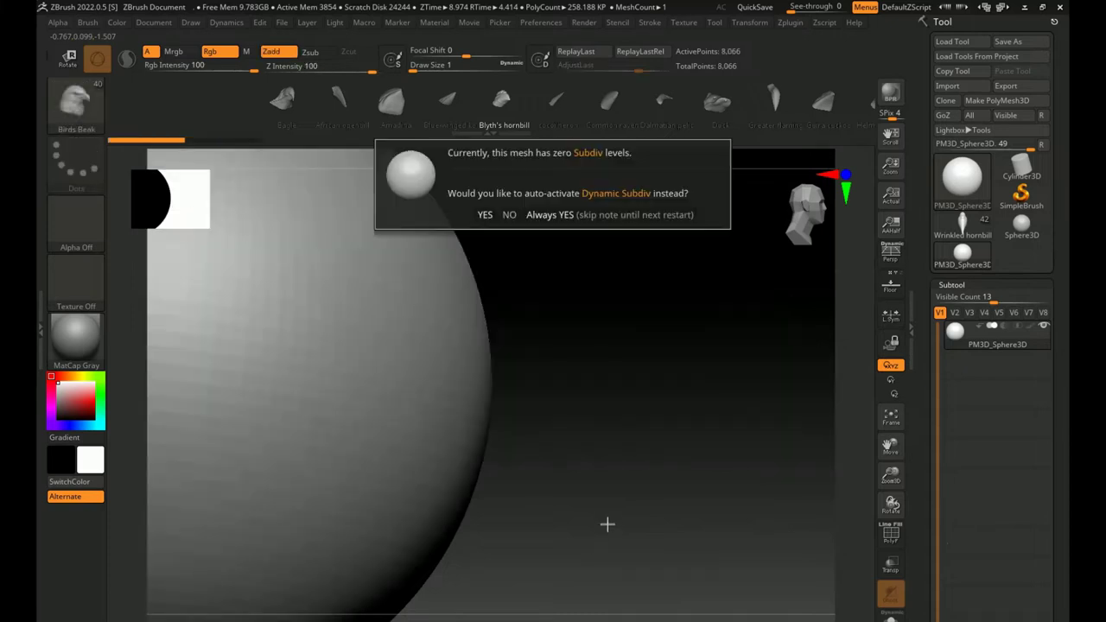
left_click(510, 214)
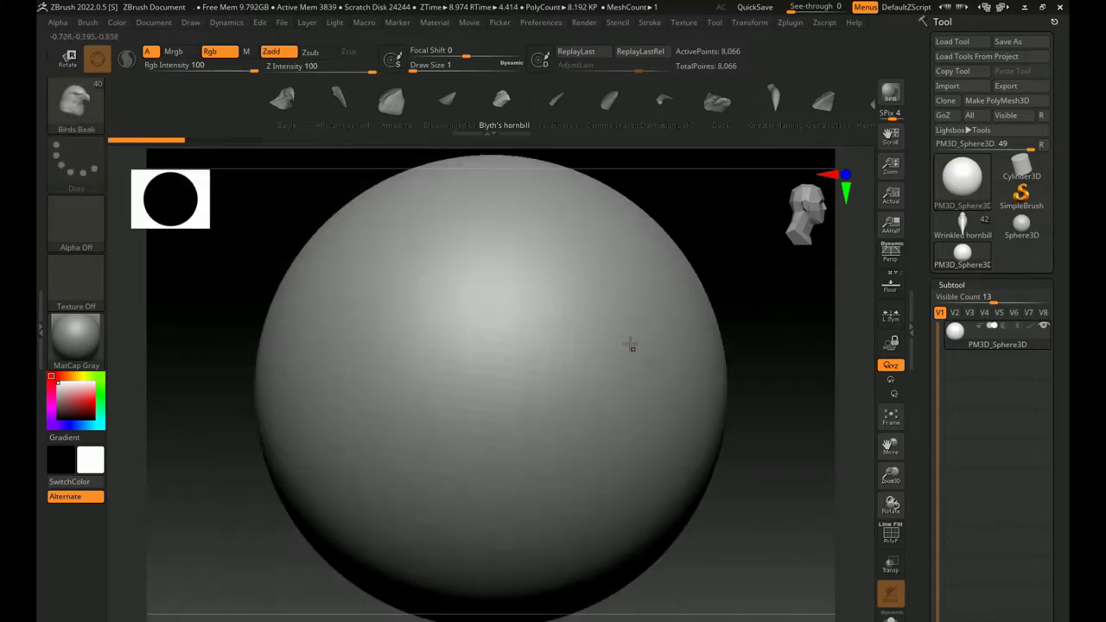
mouse_move(788, 261)
left_mouse_down("alt")
mouse_move(718, 272)
mouse_move(709, 321)
left_mouse_up("alt")
left_click_drag(592, 351, 698, 375, "alt")
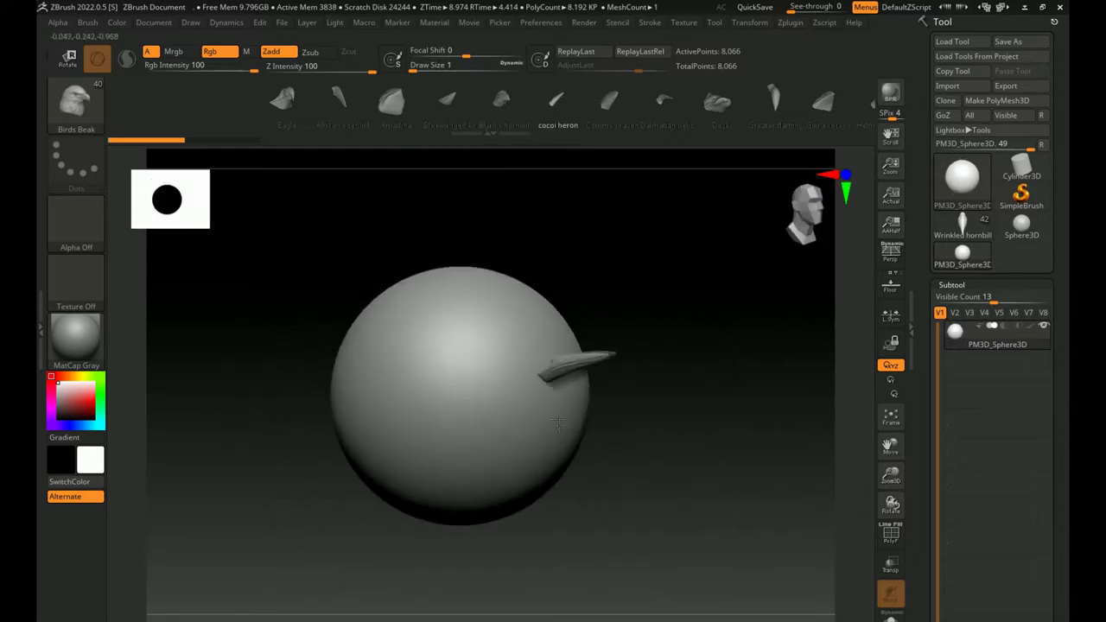
Try the cocoi heron and Common raven beaks on the sphere, undoing each
mouse_move(577, 499)
left_mouse_down()
mouse_move(682, 471)
mouse_move(651, 513)
mouse_move(571, 476)
mouse_move(582, 521)
mouse_move(597, 424)
mouse_move(533, 521)
mouse_move(576, 493)
left_mouse_up()
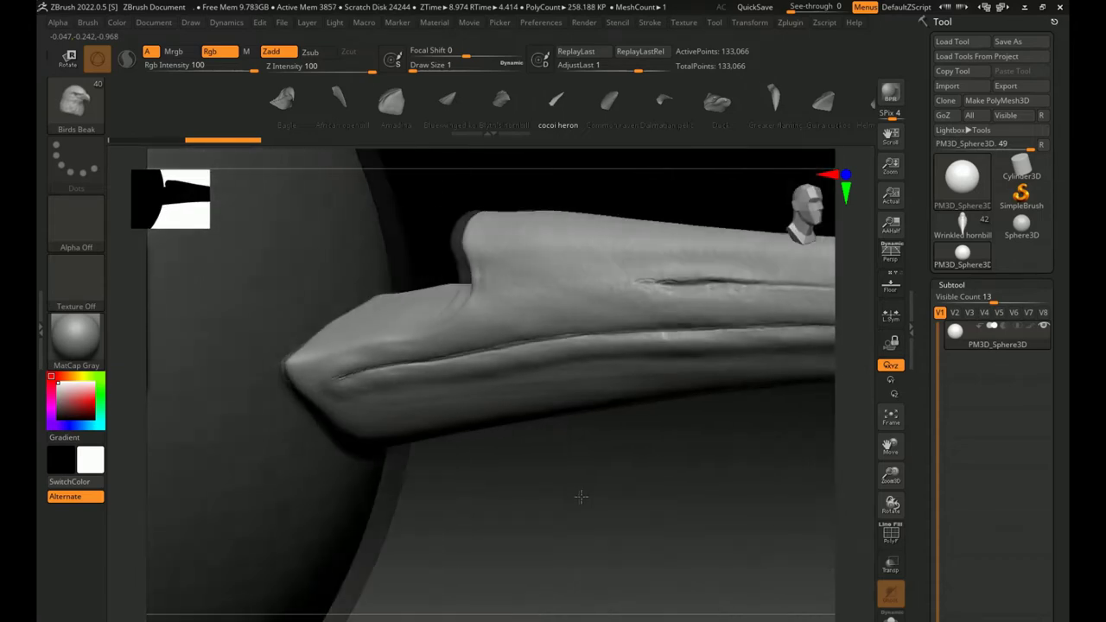
key("ctrl")
key("ctrl+z")
mouse_move(587, 143)
left_mouse_down("alt")
mouse_move(548, 329)
mouse_move(435, 286)
mouse_move(626, 223)
left_mouse_up("alt")
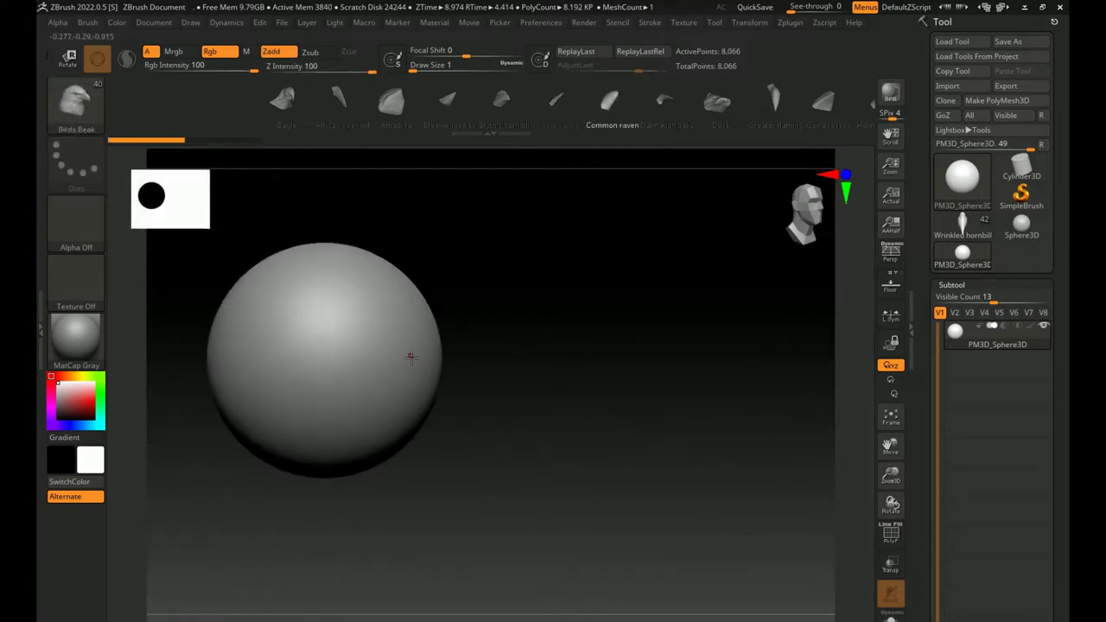
mouse_move(431, 459)
left_mouse_down()
mouse_move(511, 464)
mouse_move(595, 371)
left_mouse_up()
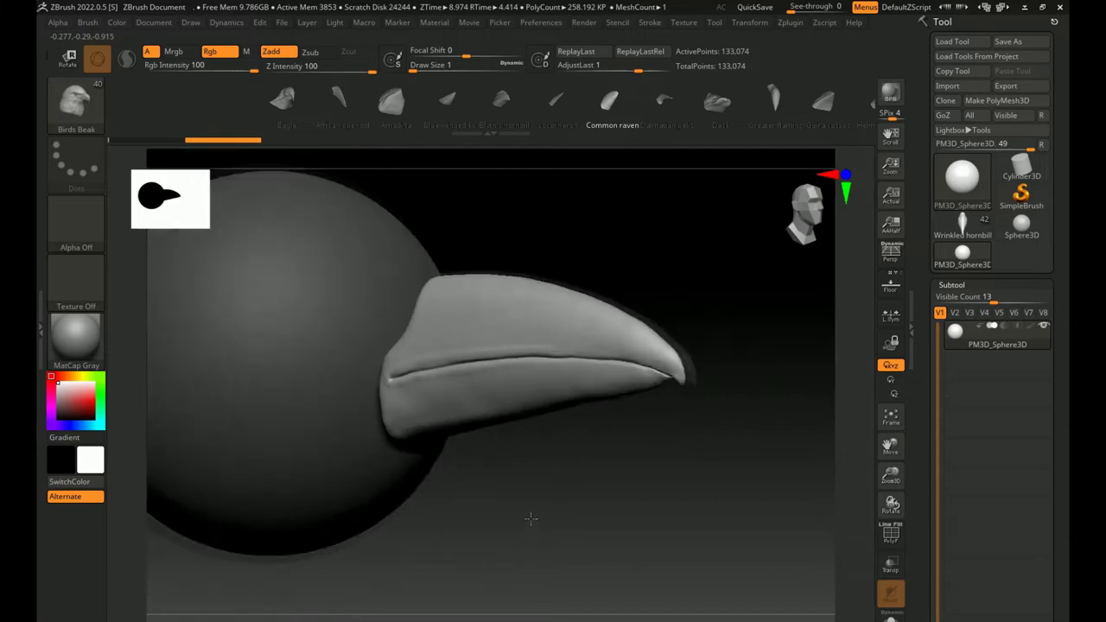
key("ctrl")
key("ctrl+z")
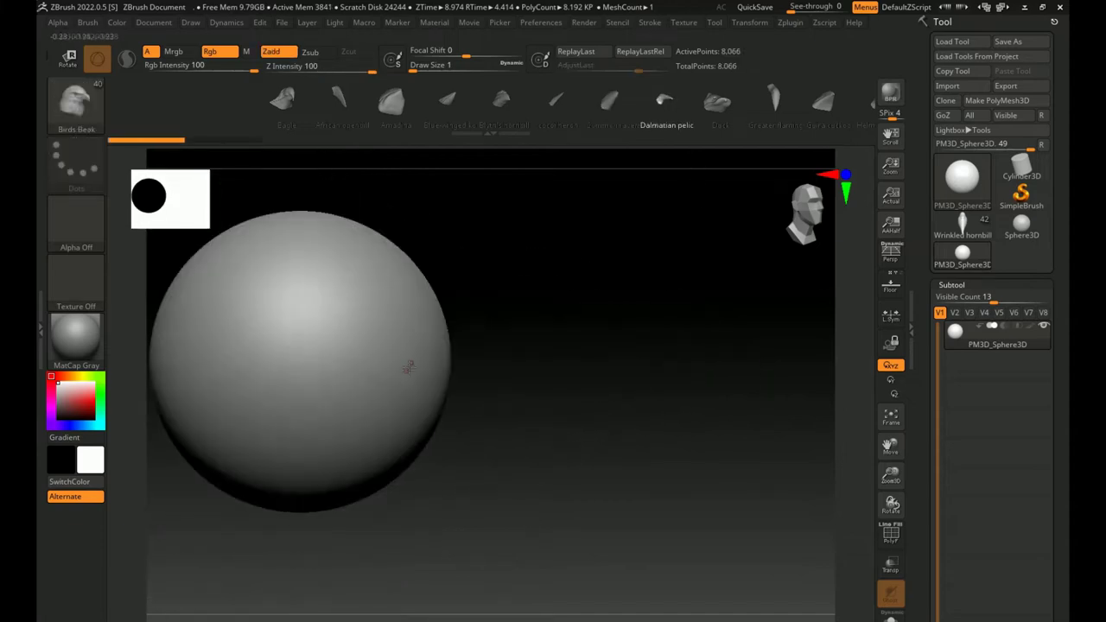
Try the pelican and Duck beaks on the sphere, undoing each
mouse_move(430, 464)
left_mouse_down()
mouse_move(536, 467)
mouse_move(602, 505)
left_mouse_up()
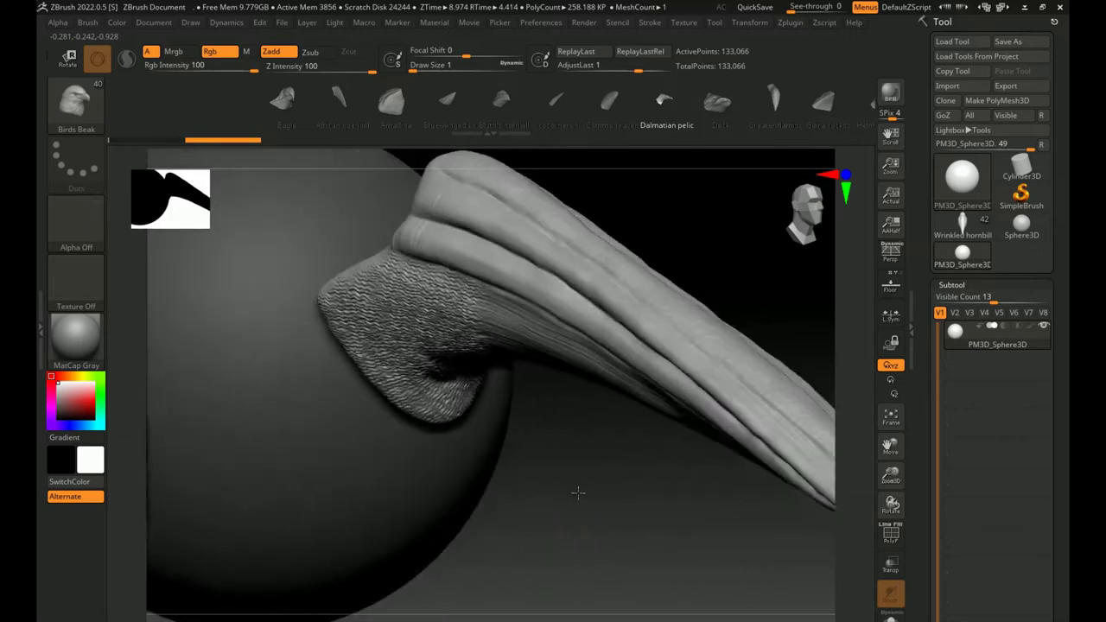
key("ctrl+z")
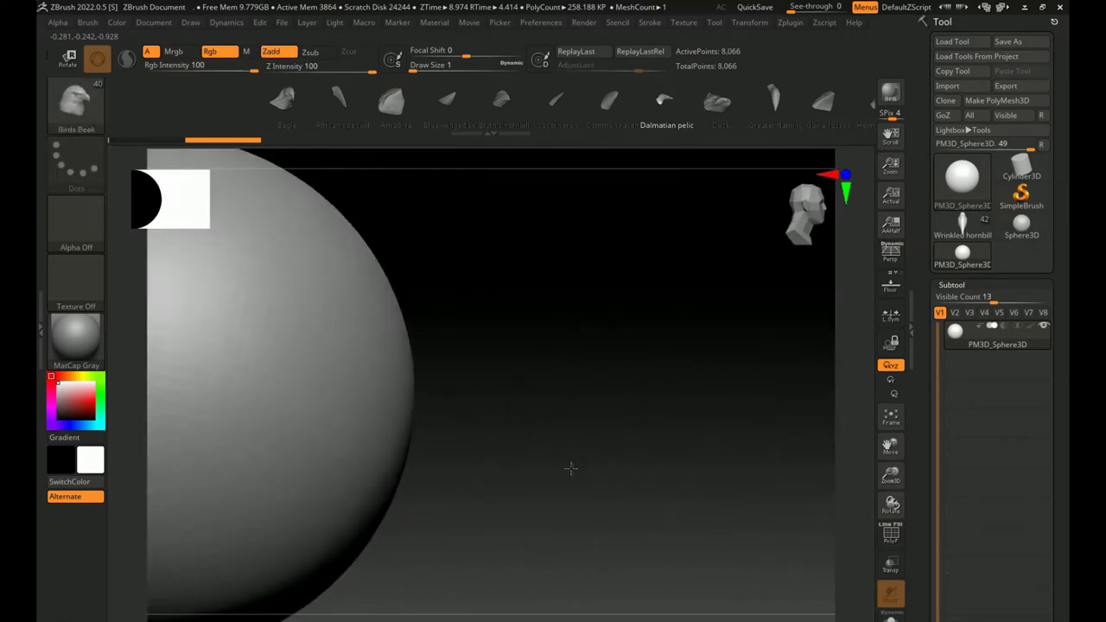
key("ctrl+z")
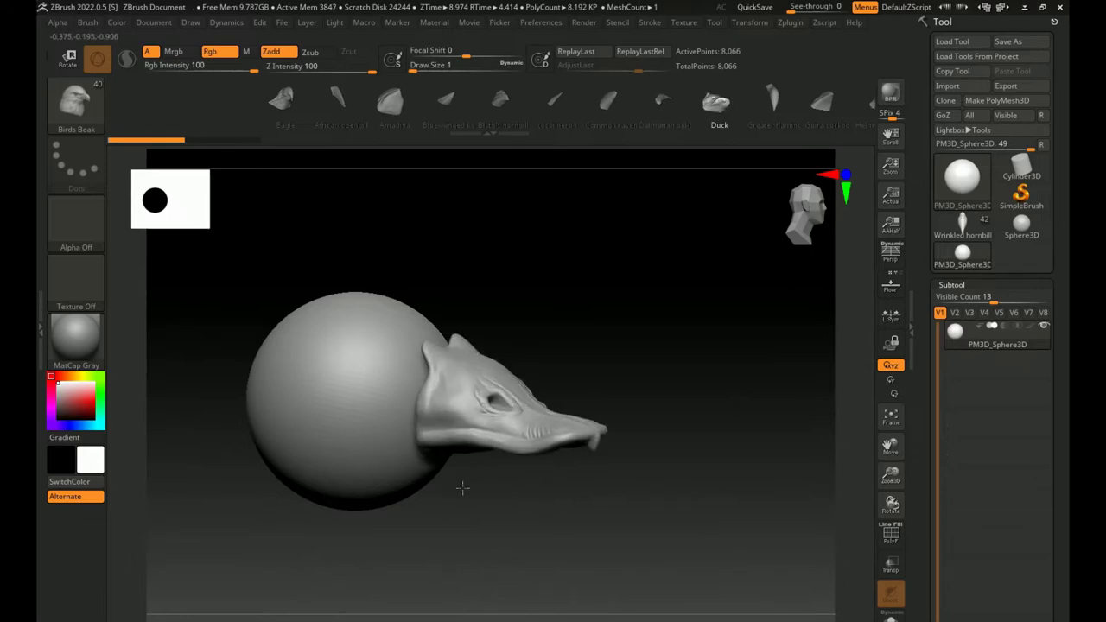
key("ctrl+shift+z")
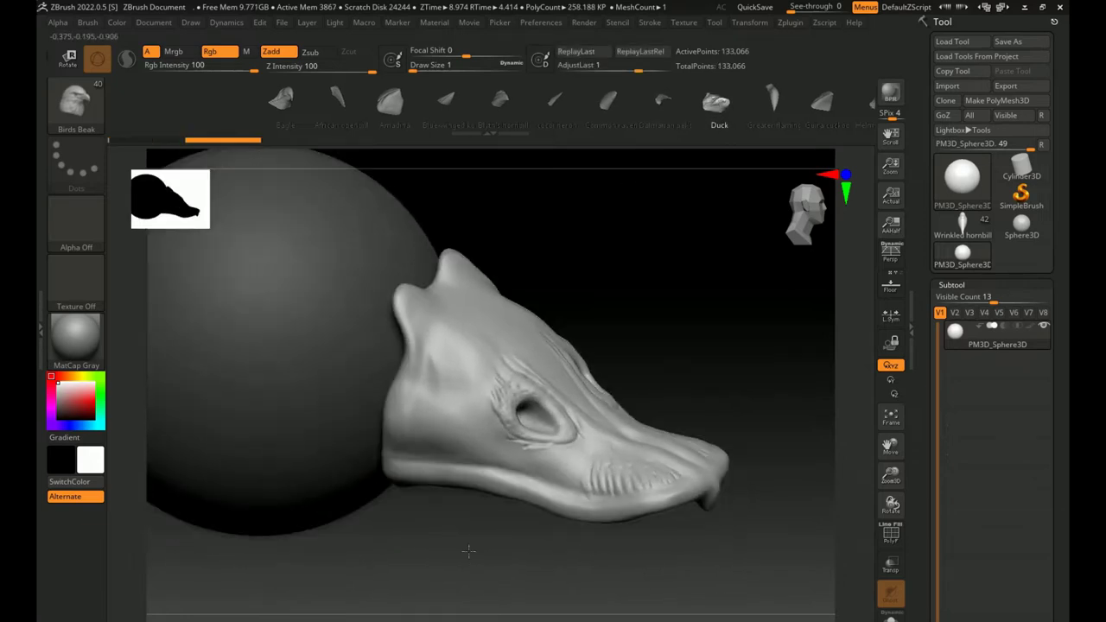
left_click_drag(470, 553, 470, 492)
key("ctrl+z")
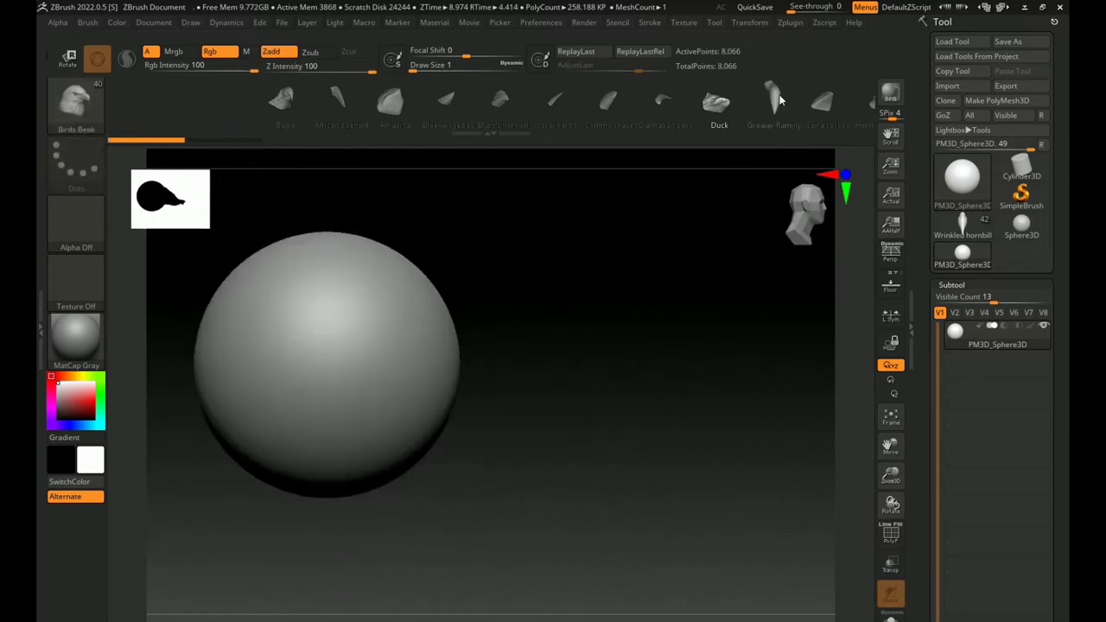
Try the Greater flamingo and Guira cuckoo beaks on the sphere, undoing each
key("ctrl+shift+z")
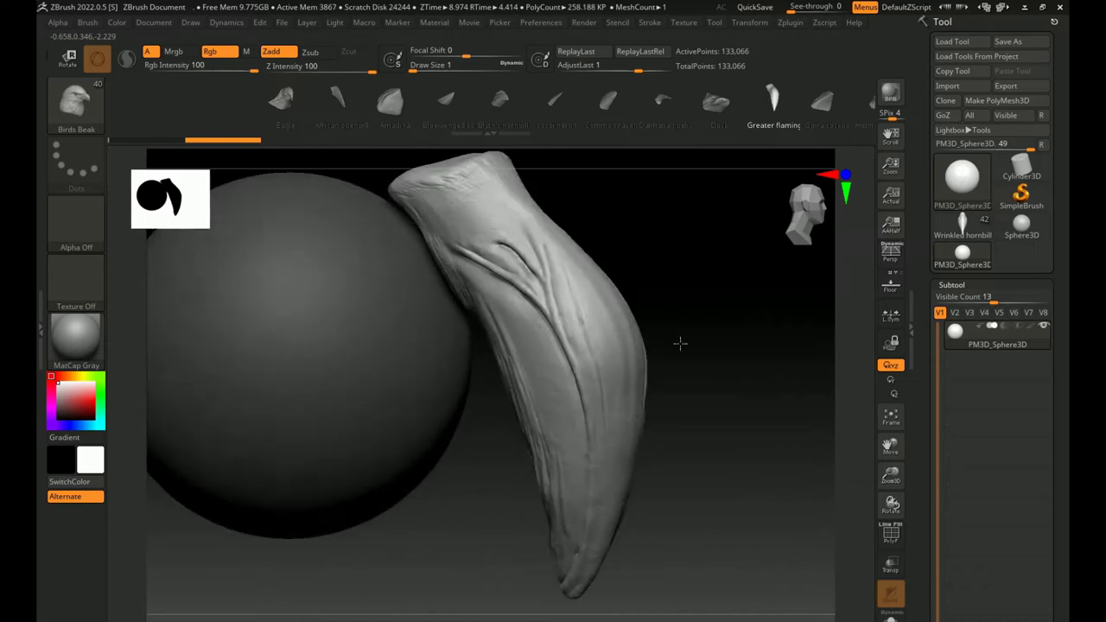
key("ctrl+z")
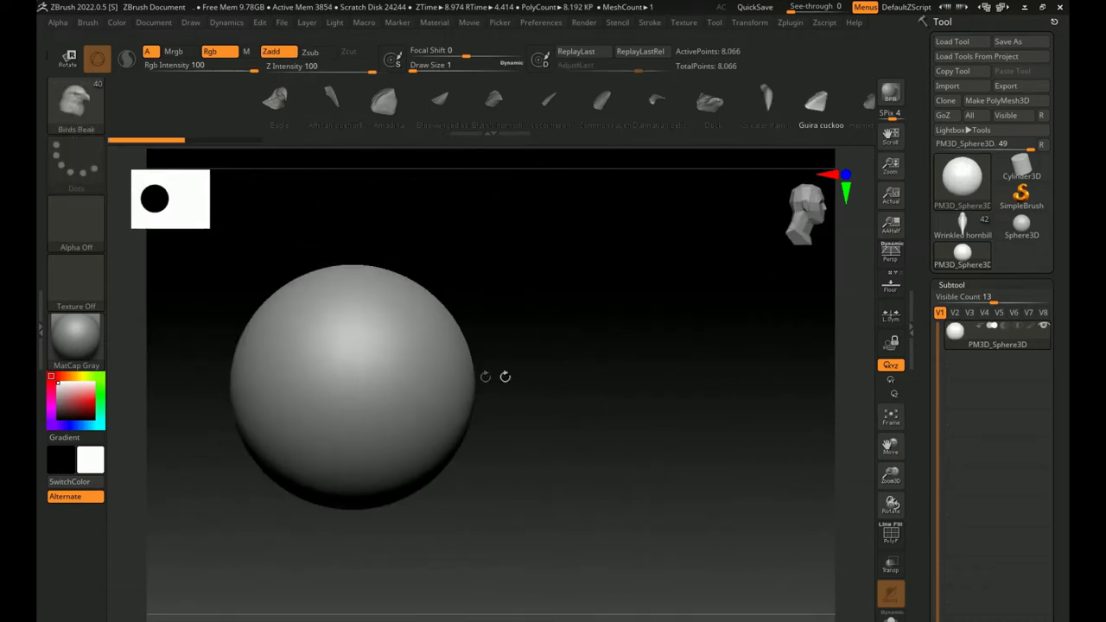
left_click_drag(449, 380, 522, 499)
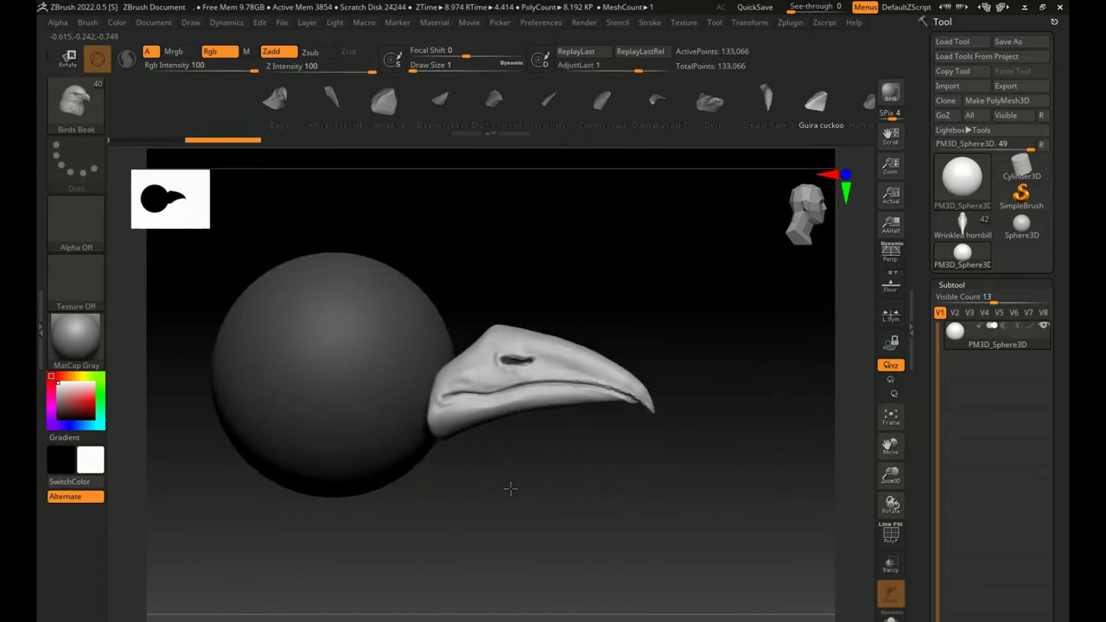
key("ctrl+z")
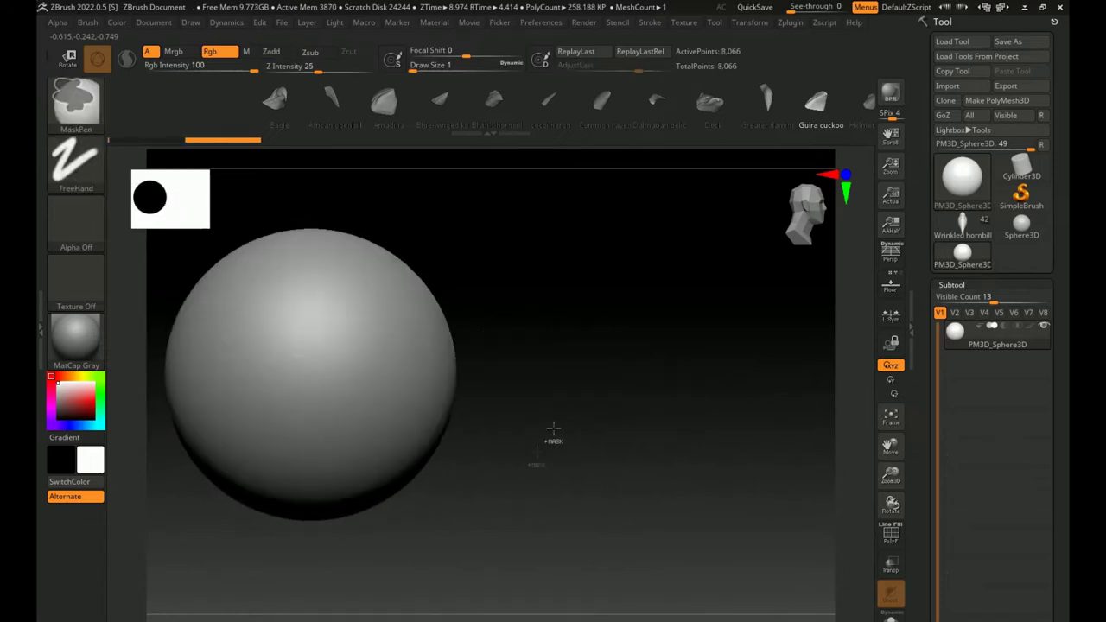
left_click_drag(813, 108, 217, 118)
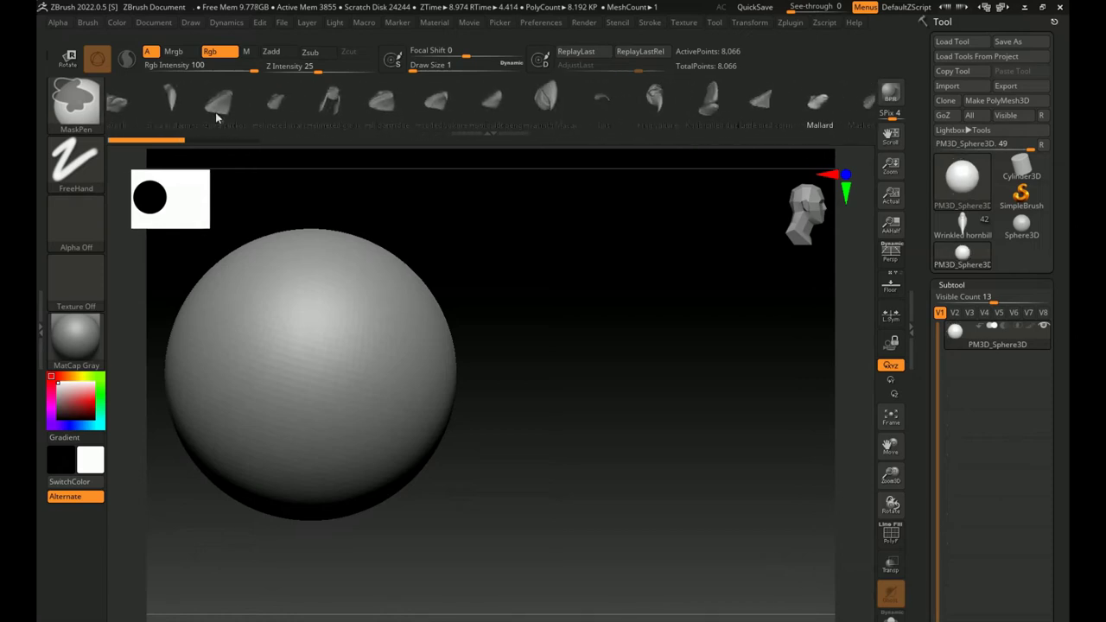
mouse_move(416, 373)
left_mouse_down()
mouse_move(415, 493)
mouse_move(493, 513)
mouse_move(514, 556)
mouse_move(568, 548)
mouse_move(573, 519)
left_mouse_up()
left_click(573, 519, "ctrl")
key("ctrl+z")
key("ctrl+z")
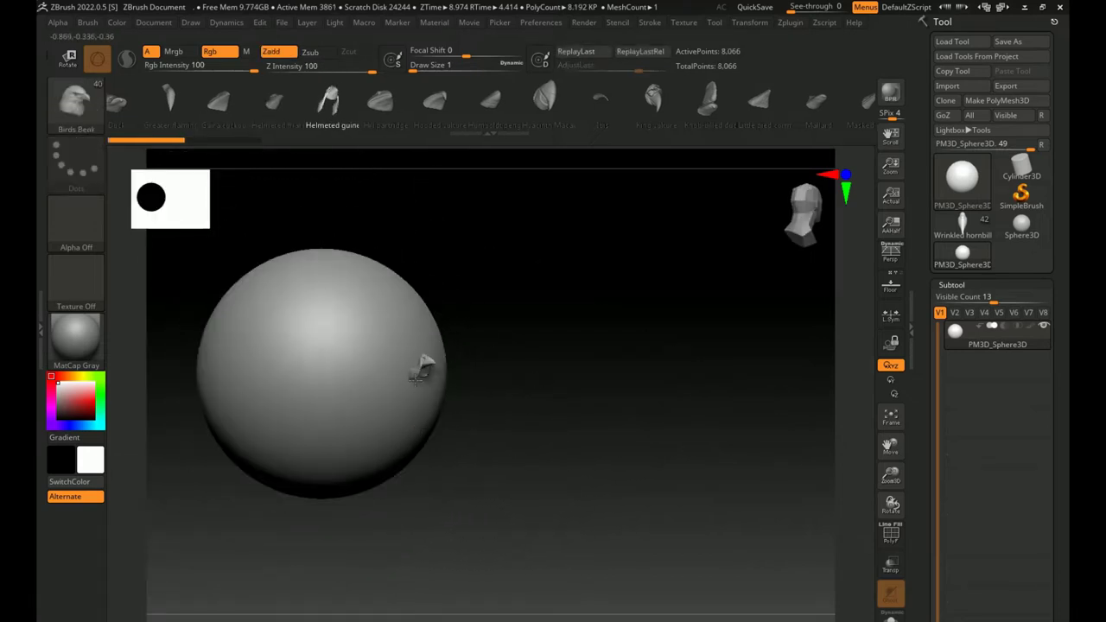
left_click_drag(434, 443, 592, 437)
mouse_move(633, 402)
left_mouse_down()
mouse_move(673, 532)
mouse_move(637, 524)
mouse_move(696, 521)
left_mouse_up()
key("ctrl+z")
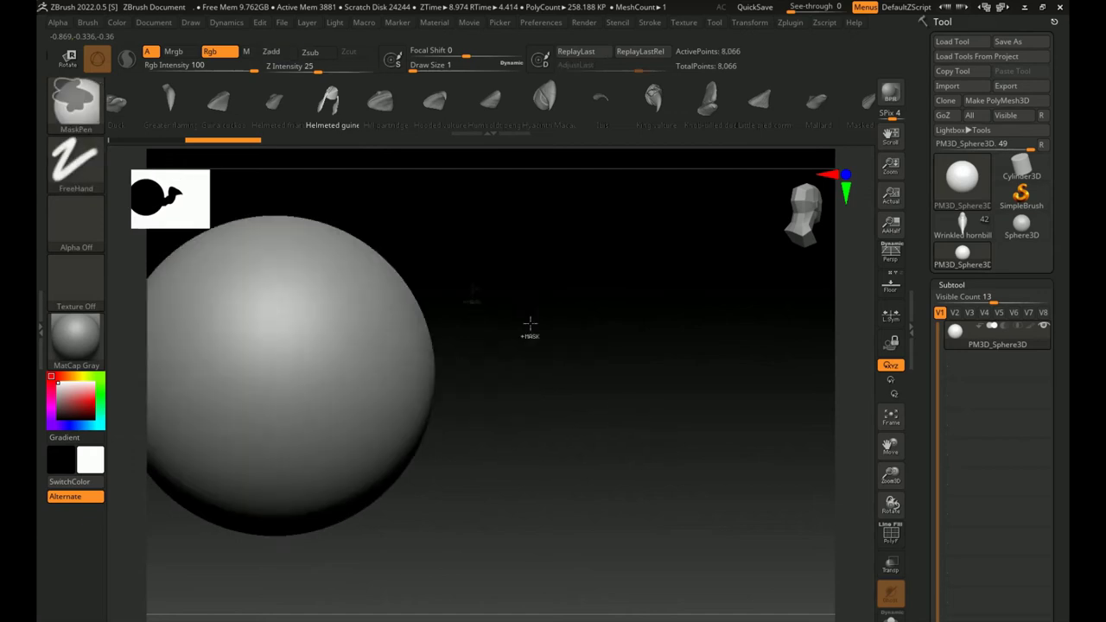
mouse_move(407, 380)
left_mouse_down()
mouse_move(531, 521)
mouse_move(455, 187)
left_mouse_up()
key("ctrl+z")
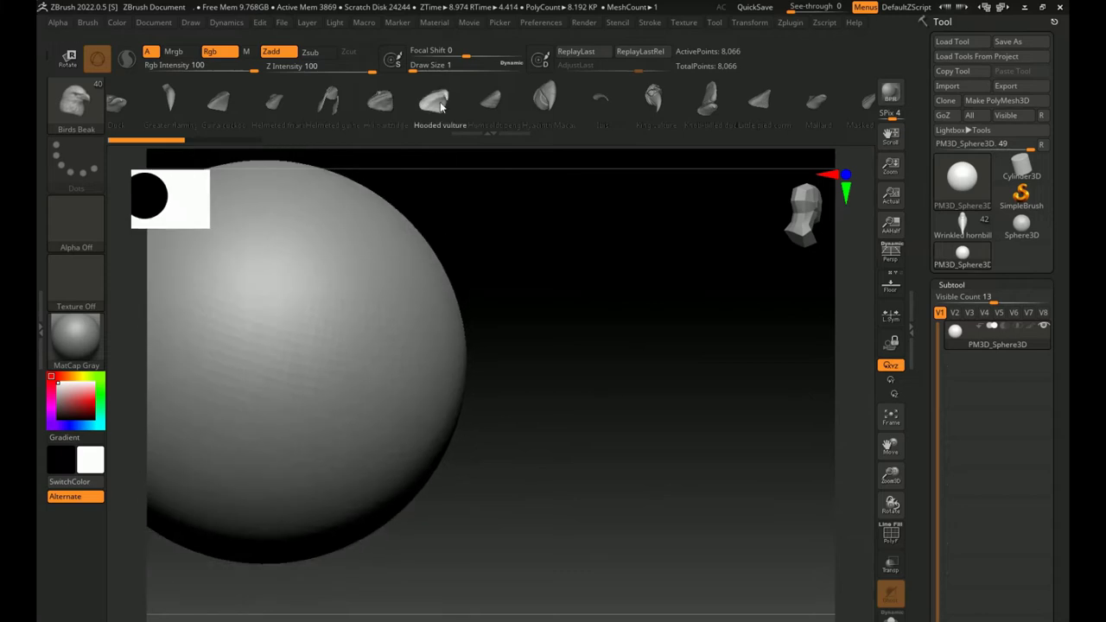
mouse_move(439, 517)
left_mouse_down()
mouse_move(552, 536)
mouse_move(573, 351)
left_mouse_up()
key("ctrl+z")
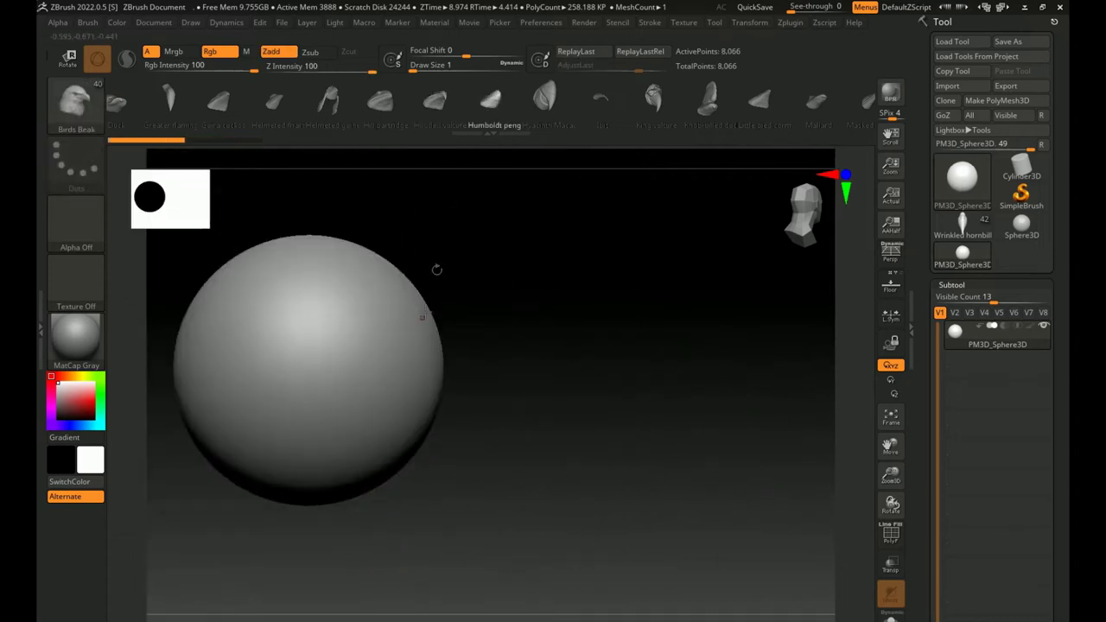
mouse_move(421, 486)
left_mouse_down("alt")
mouse_move(544, 568)
mouse_move(512, 575)
left_mouse_up("alt")
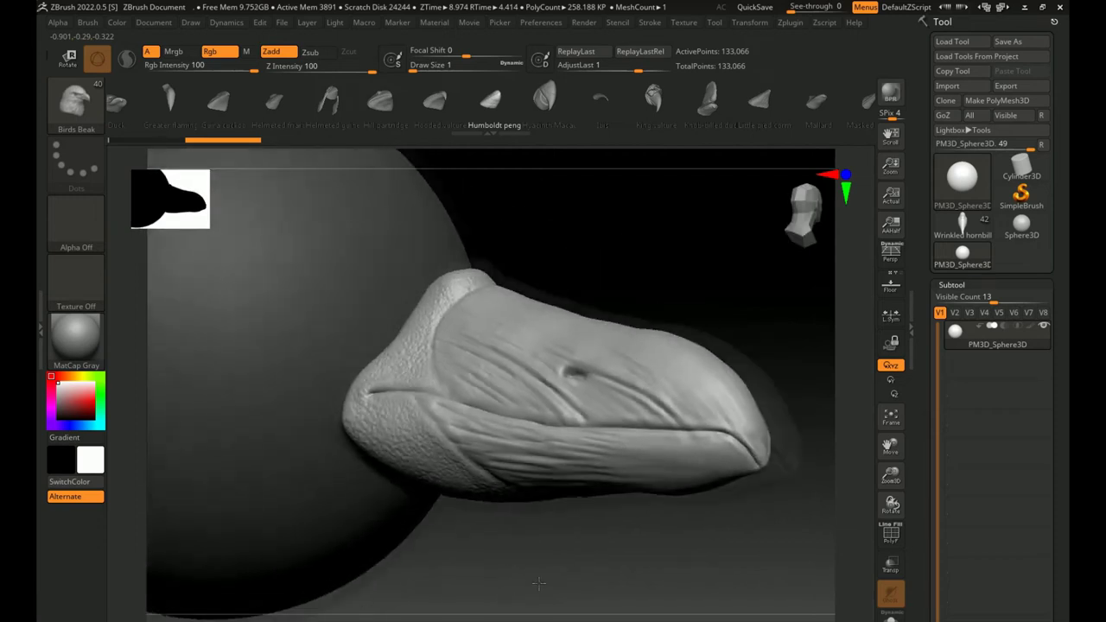
left_click_drag(513, 574, 525, 253)
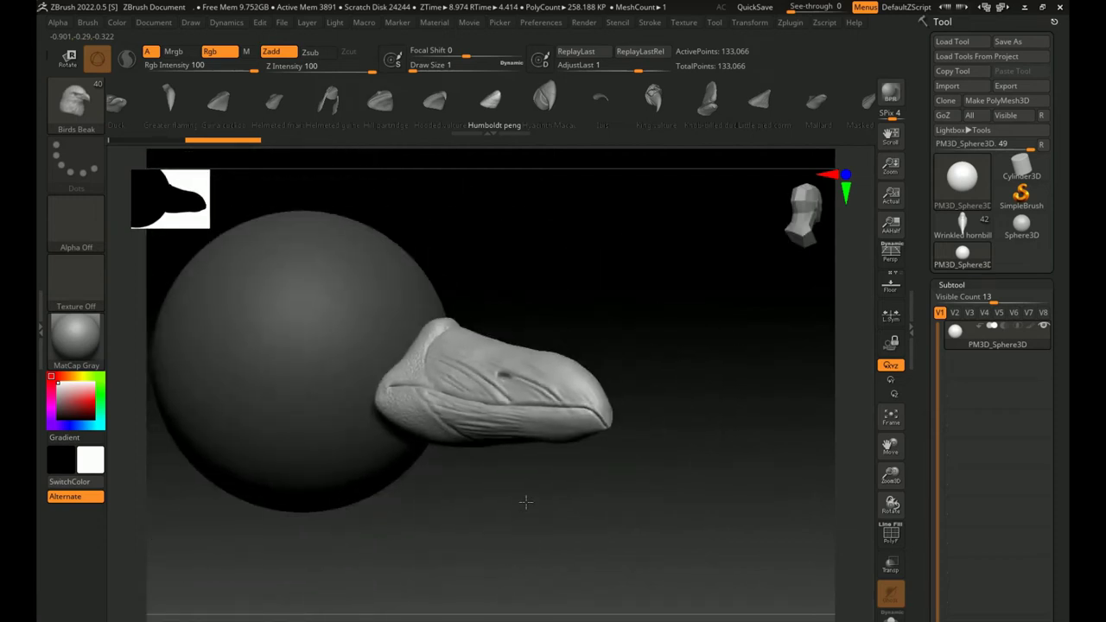
key("ctrl+z")
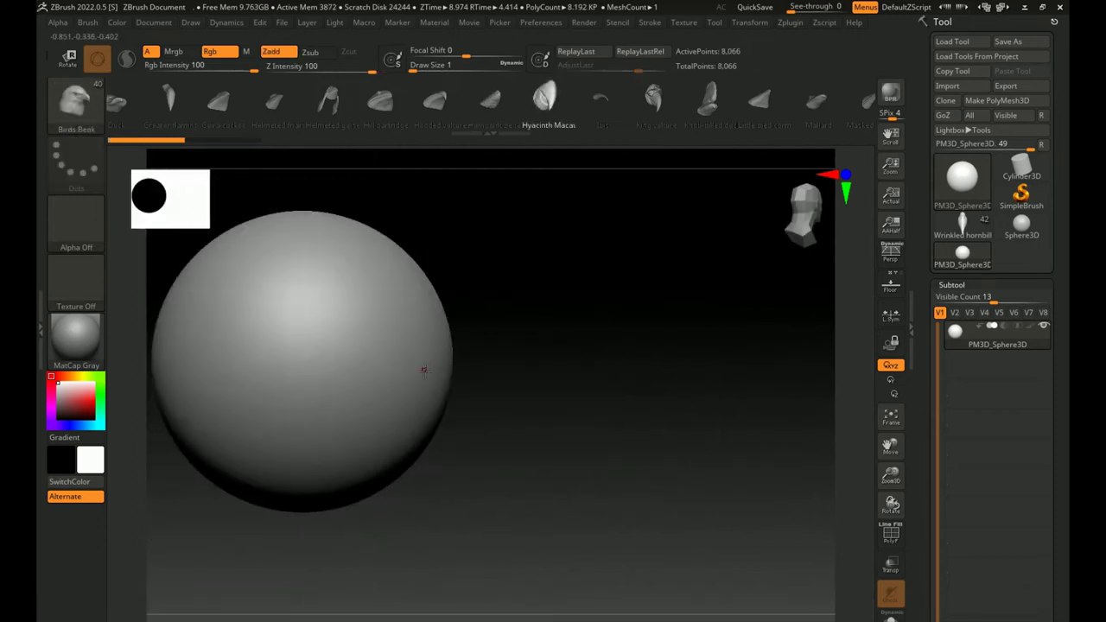
key("ctrl+shift+z")
mouse_move(432, 484)
left_mouse_down()
mouse_move(647, 465)
mouse_move(544, 550)
left_mouse_up()
key("ctrl+z")
key("ctrl+z")
key("ctrl+z")
key("ctrl+z")
key("ctrl+z")
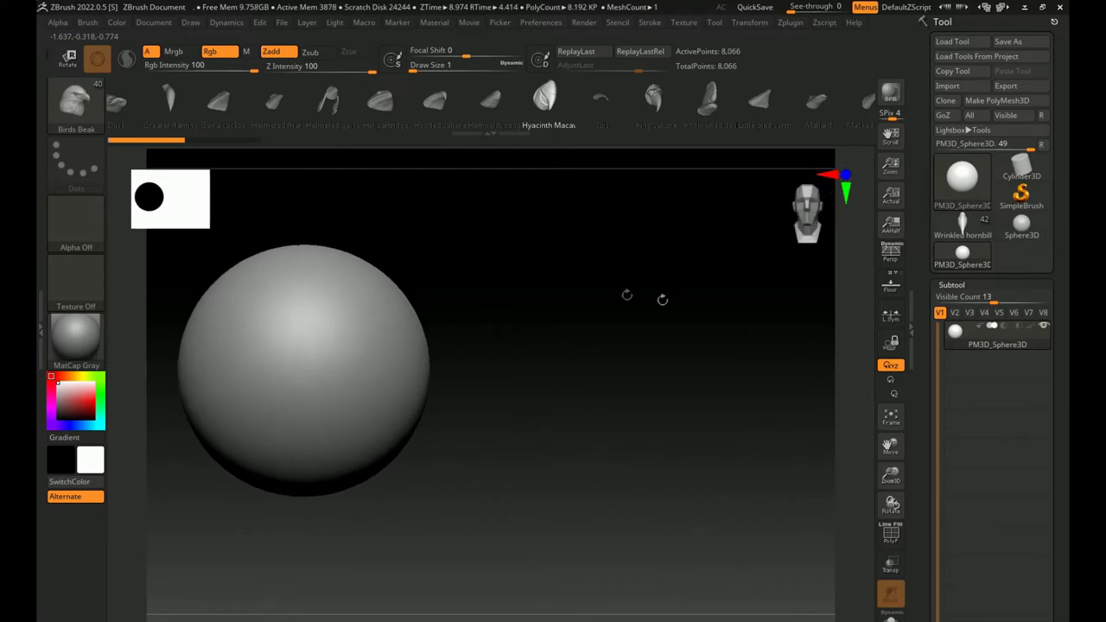
key("ctrl+z")
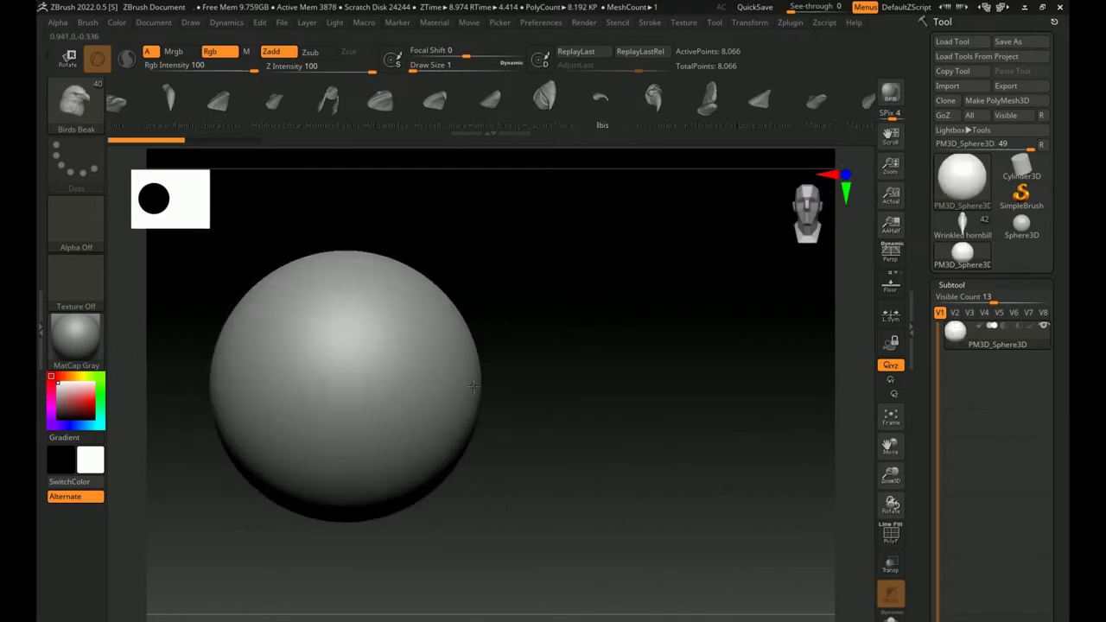
key("ctrl+shift+z")
key("ctrl+shift+z")
key("ctrl+shift+z")
key("ctrl+shift+z")
key("ctrl+z")
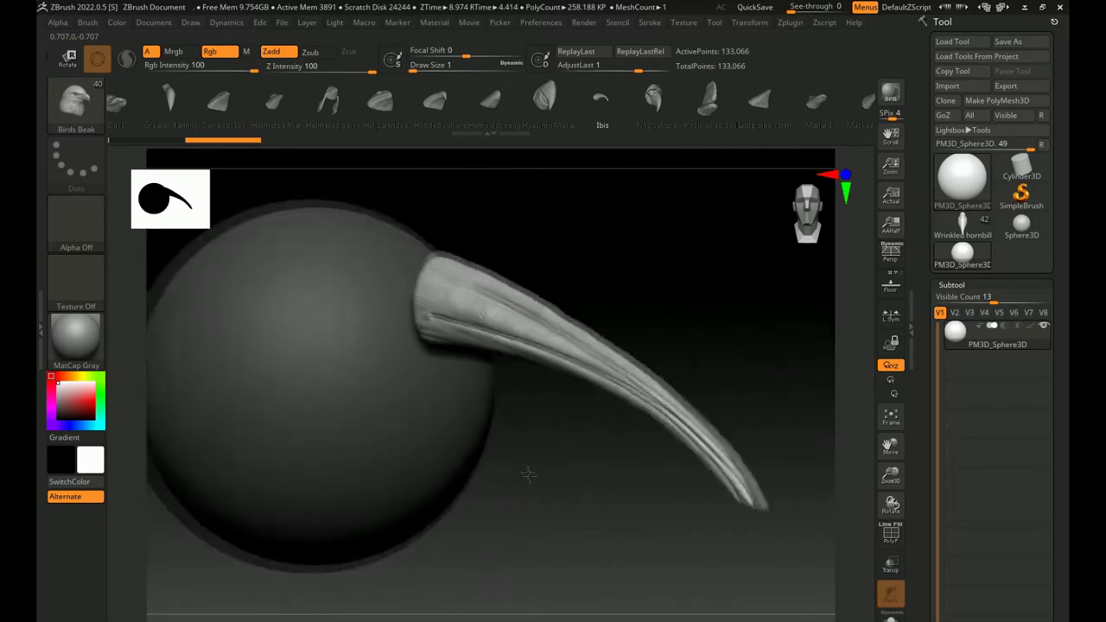
key("ctrl+z")
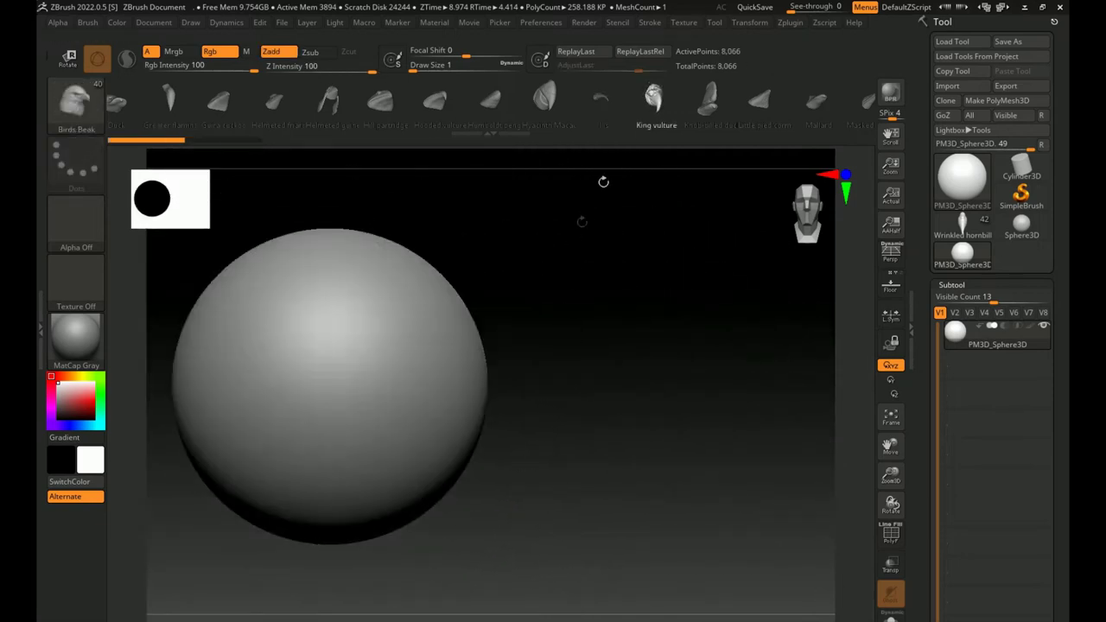
key("ctrl+shift+z")
key("ctrl+shift+z")
key("ctrl+shift+z")
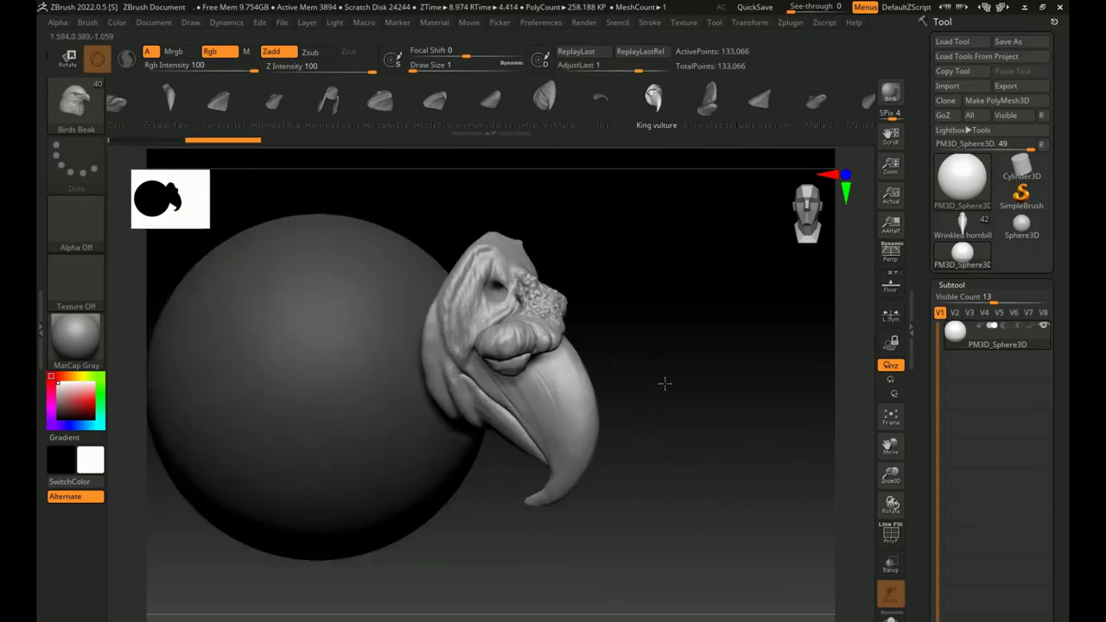
key("ctrl+shift+z")
right_click_drag(684, 498, 687, 540, "ctrl")
key("ctrl+z")
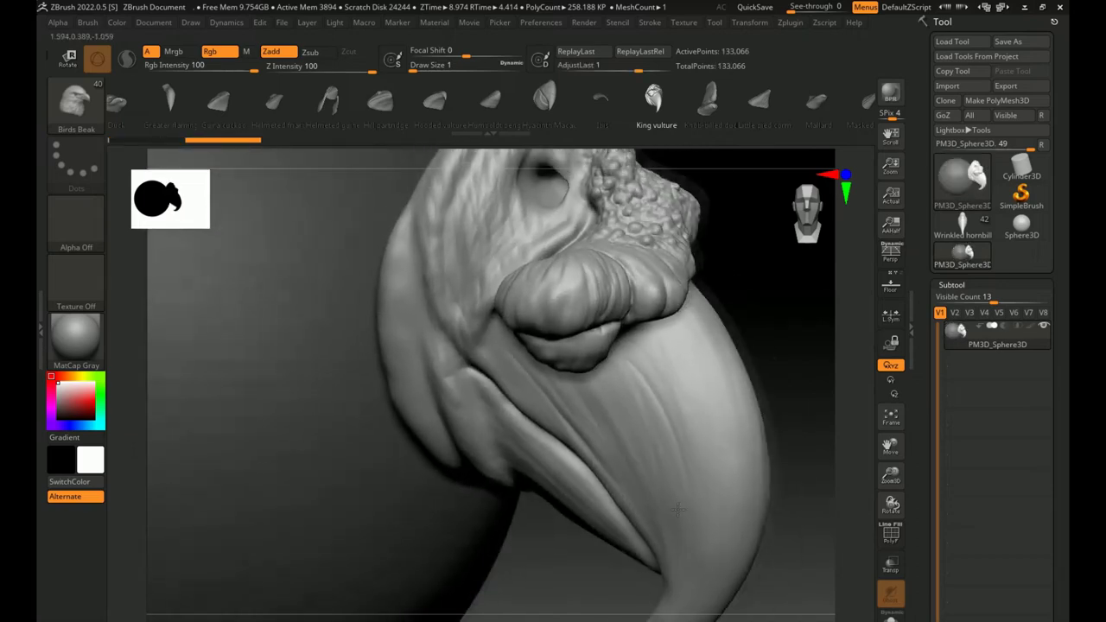
key("ctrl+z")
key("ctrl+z")
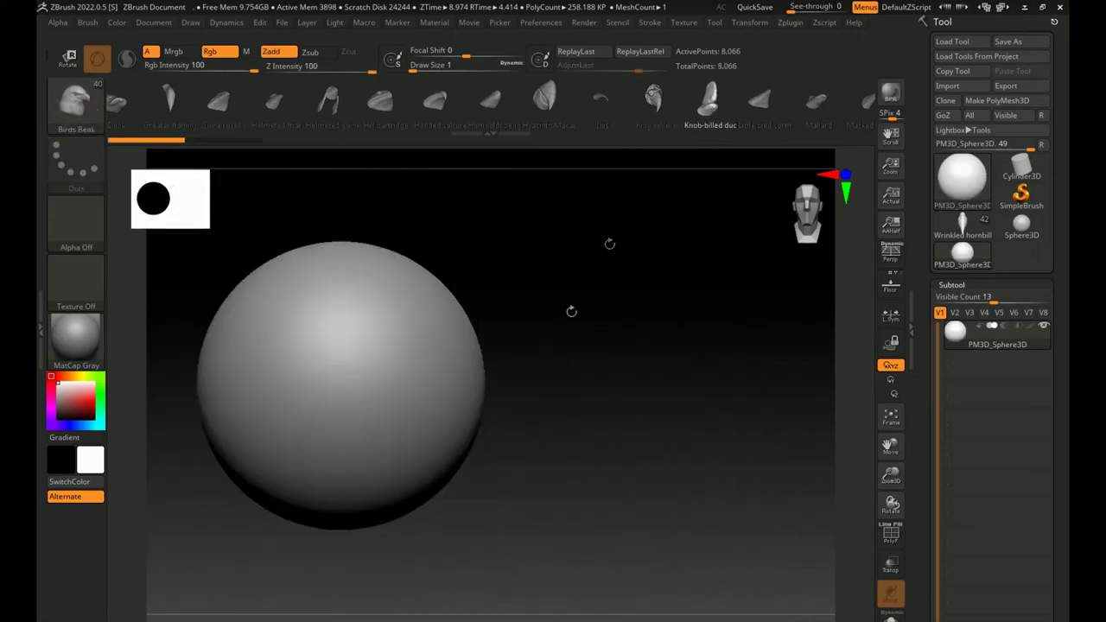
key("ctrl+shift+z")
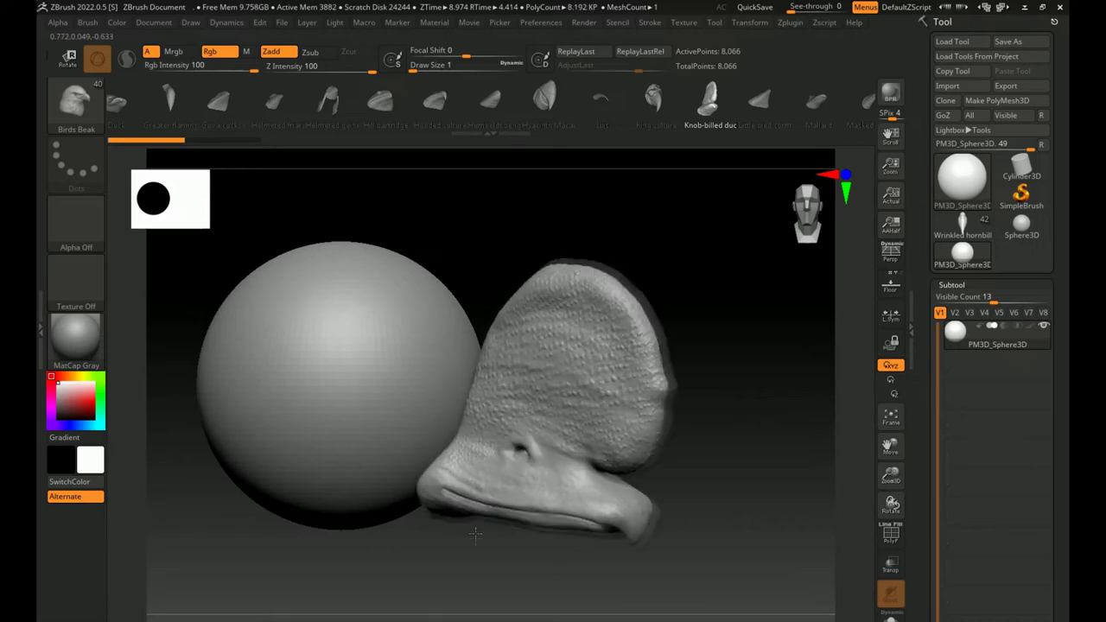
key("ctrl+shift+z")
key("ctrl+shift+z")
mouse_move(697, 354)
right_mouse_down("ctrl")
mouse_move(720, 336)
mouse_move(733, 381)
right_mouse_up("ctrl")
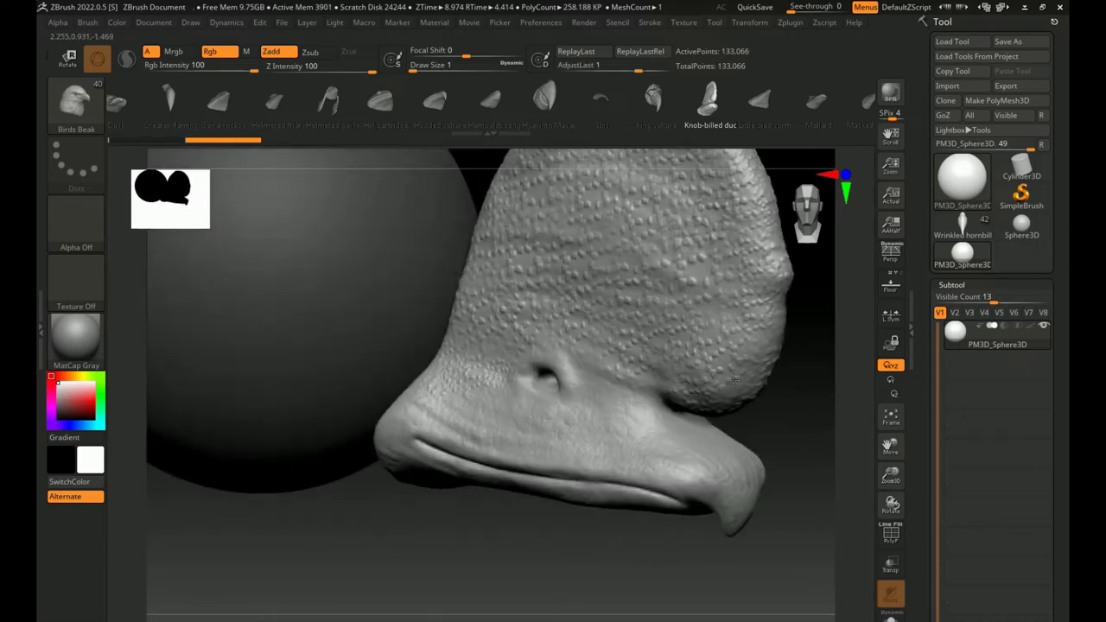
key("ctrl+z")
key("ctrl+z")
key("ctrl+z")
key("ctrl+z")
key("ctrl+z")
key("ctrl+z")
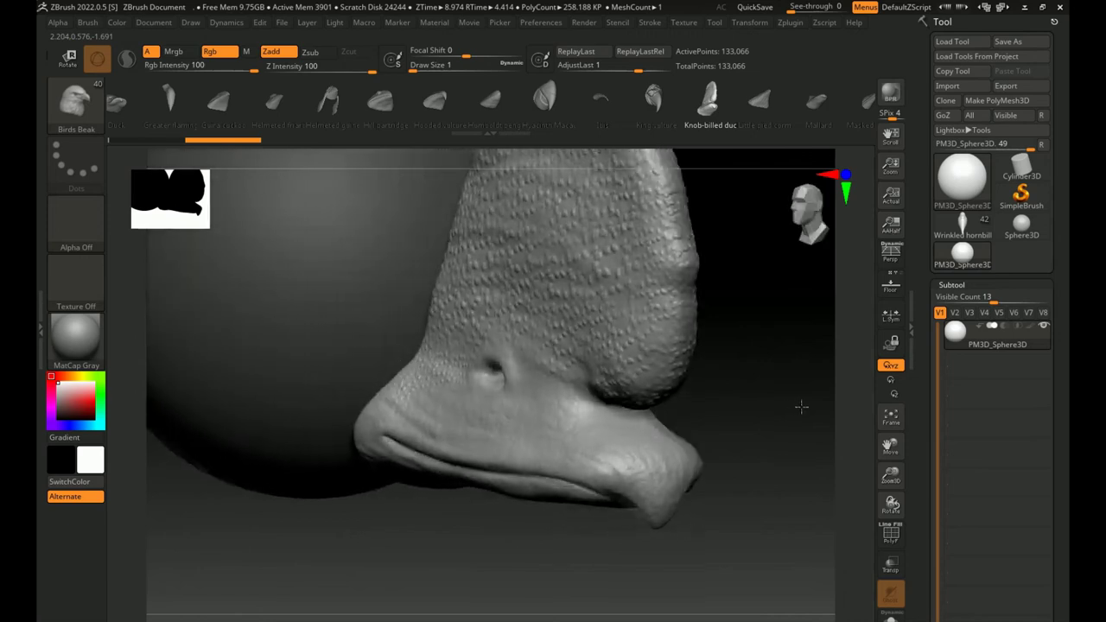
key("ctrl+z")
mouse_move(648, 345)
left_mouse_down()
mouse_move(632, 292)
mouse_move(765, 310)
left_mouse_up()
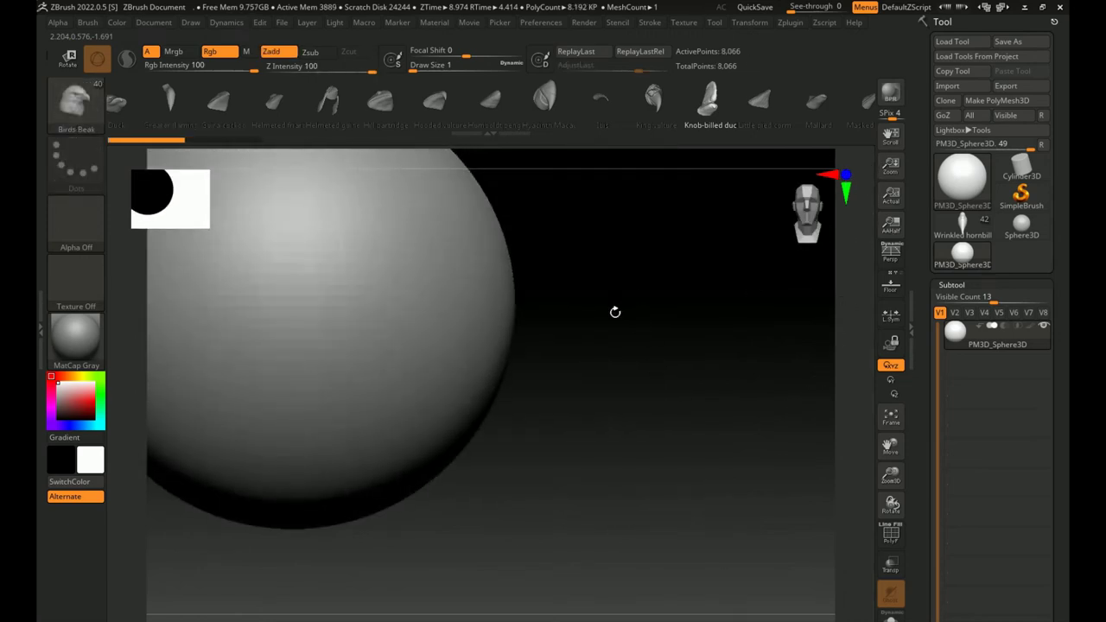
key("f")
mouse_move(739, 344)
left_mouse_down("alt")
mouse_move(753, 297)
mouse_move(667, 316)
left_mouse_up("alt")
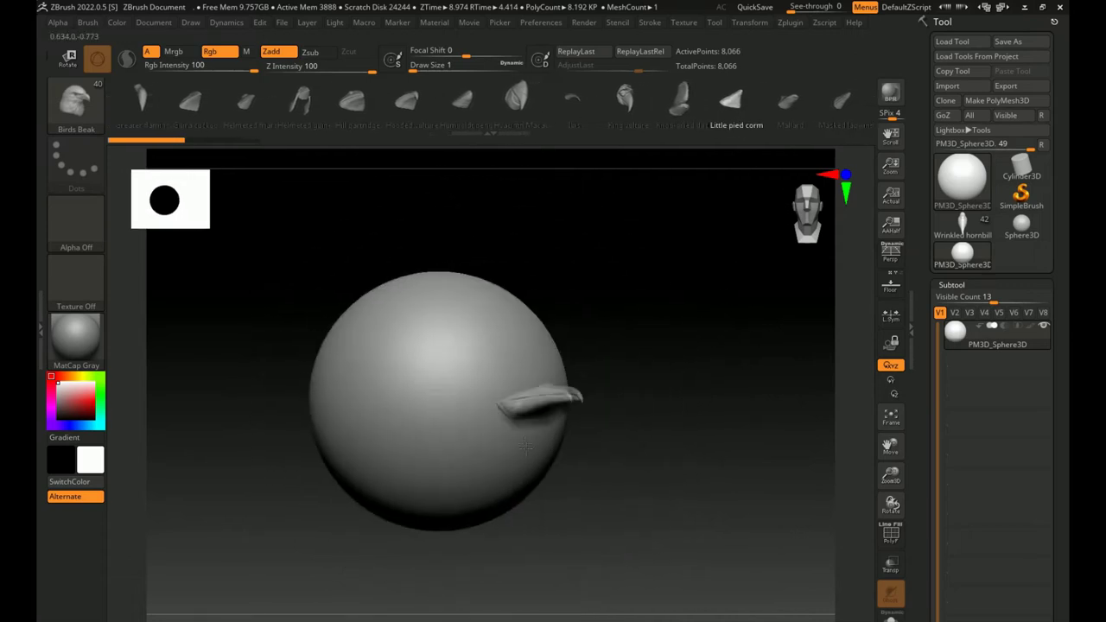
left_click_drag(524, 443, 633, 535)
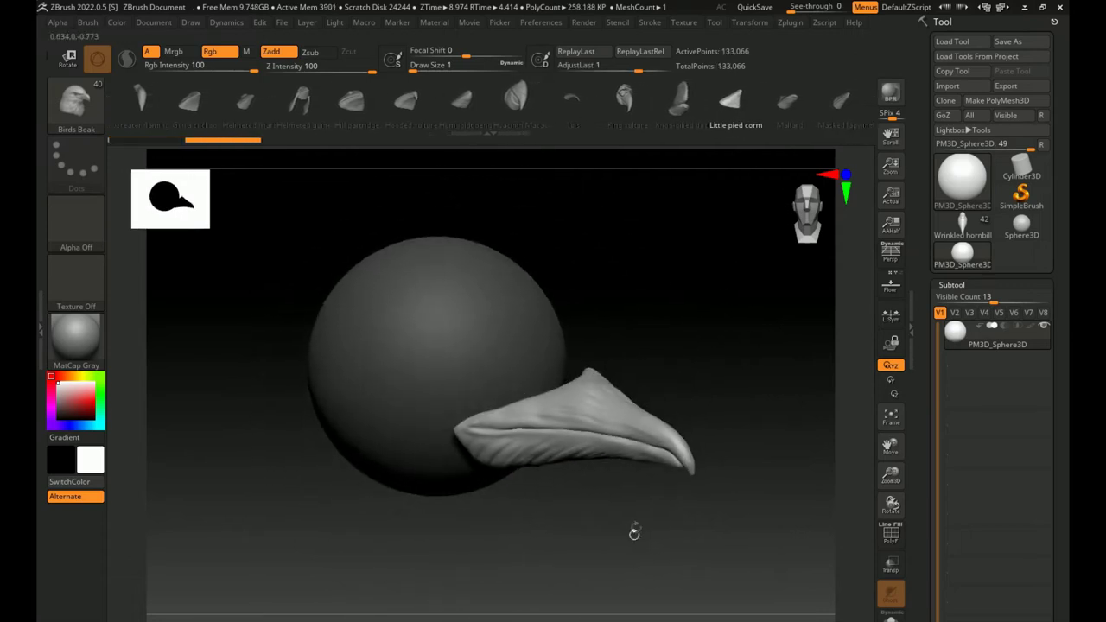
key("ctrl+z")
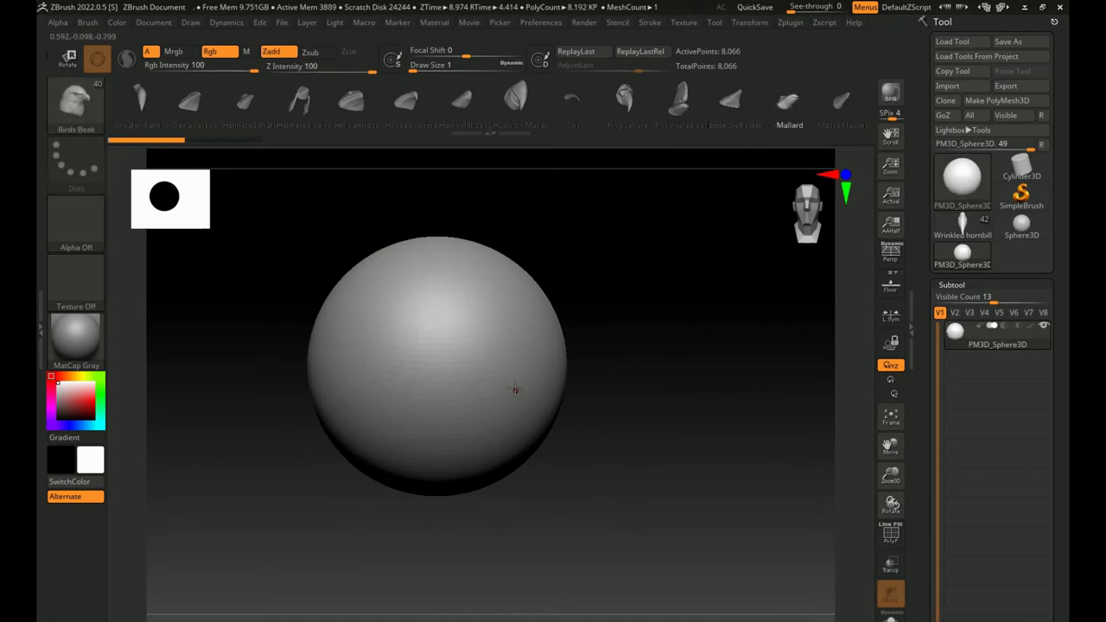
mouse_move(530, 456)
left_mouse_down()
mouse_move(541, 513)
mouse_move(534, 562)
mouse_move(531, 506)
left_mouse_up()
key("ctrl+z")
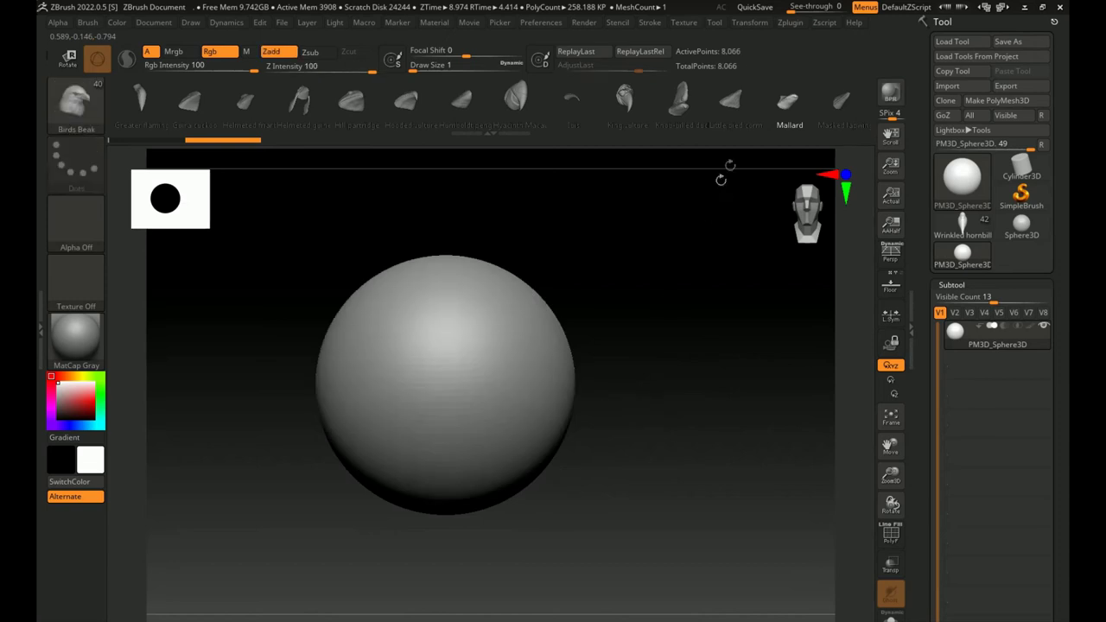
left_click_drag(798, 107, 180, 100)
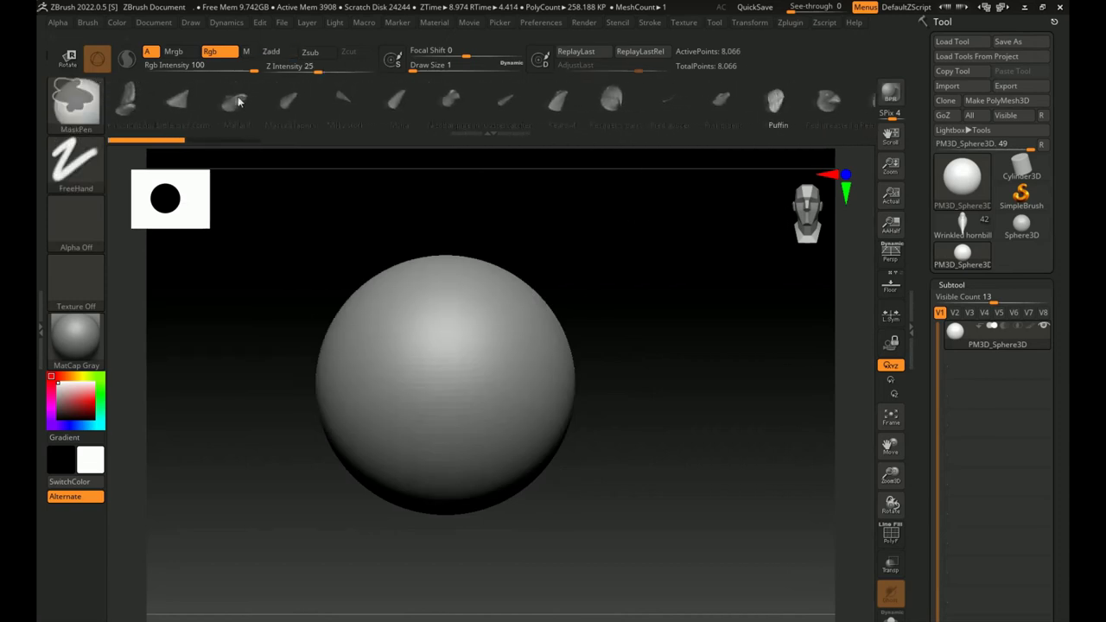
left_click(201, 108)
Try a pointed beak, the Milky stork beak and another long beak, undoing each
mouse_move(529, 389)
left_mouse_down()
mouse_move(553, 510)
mouse_move(585, 538)
left_mouse_up()
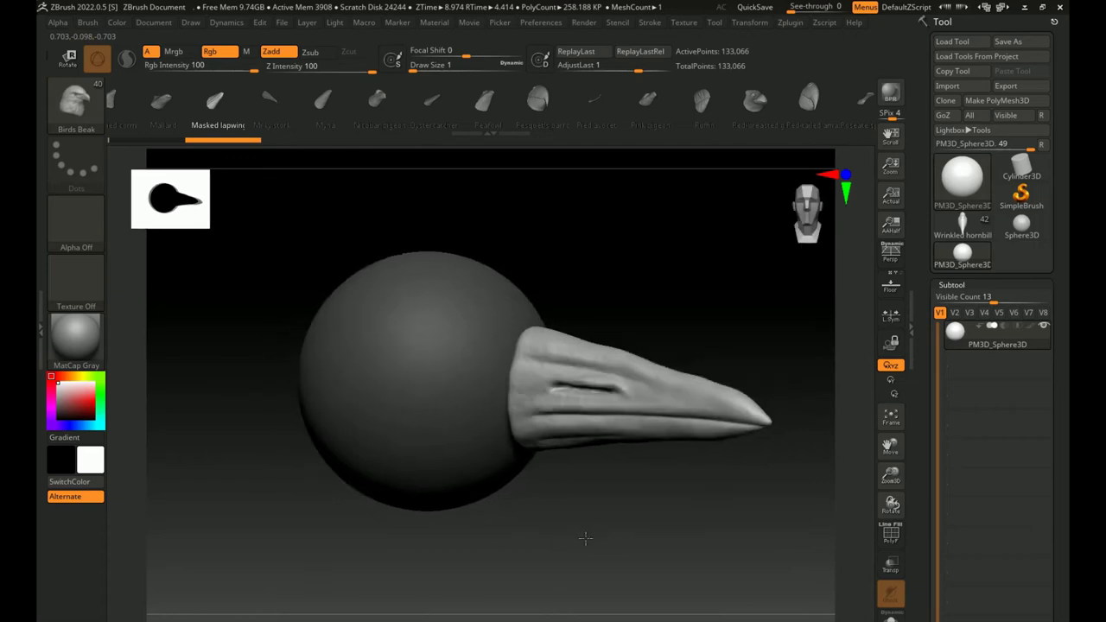
key("ctrl+z")
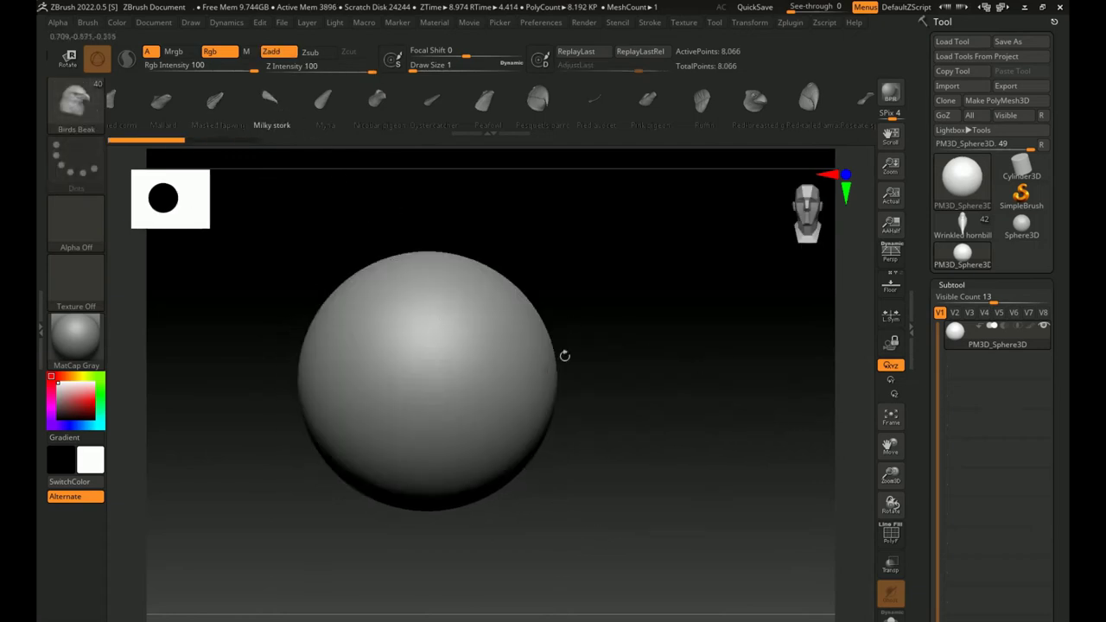
mouse_move(533, 411)
left_mouse_down()
mouse_move(553, 496)
mouse_move(591, 477)
left_mouse_up()
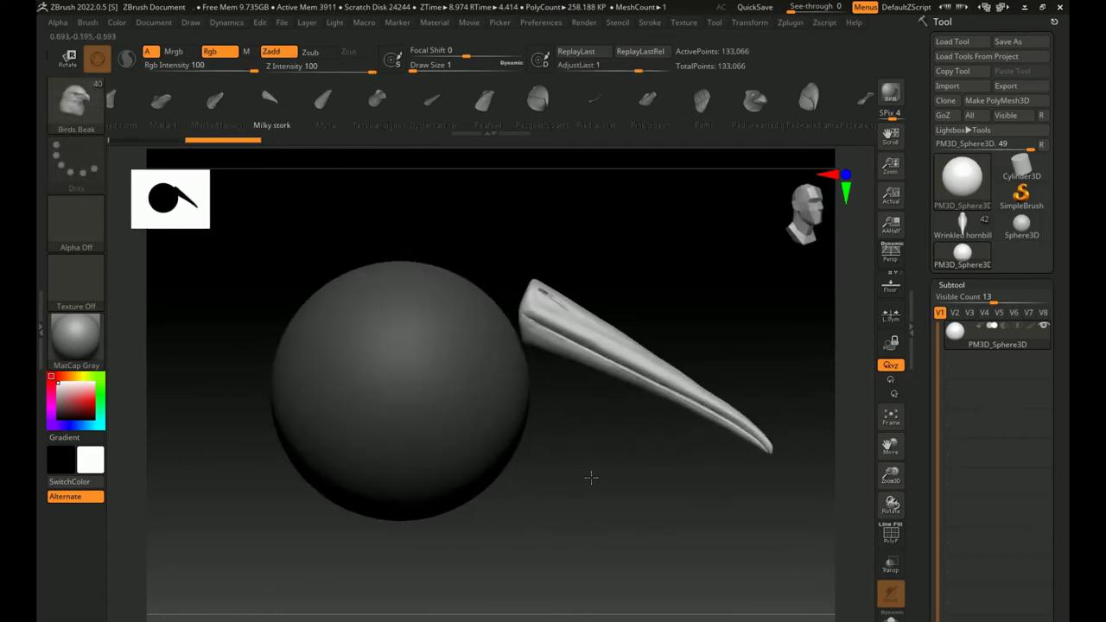
key("ctrl+z")
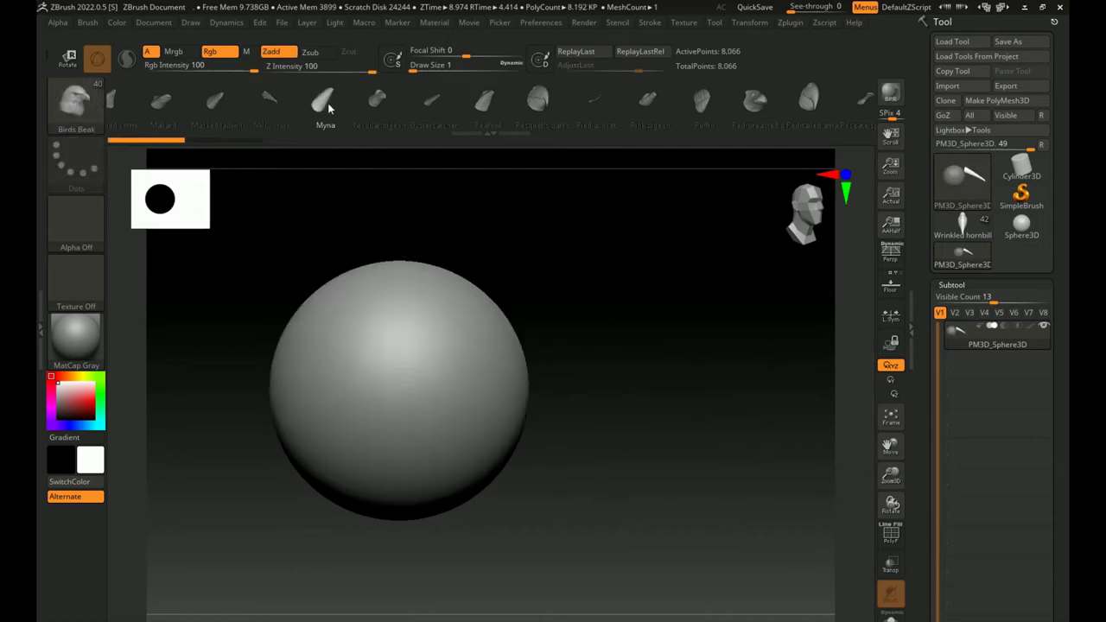
mouse_move(501, 462)
left_mouse_down()
mouse_move(585, 526)
mouse_move(562, 533)
left_mouse_up()
key("ctrl+z")
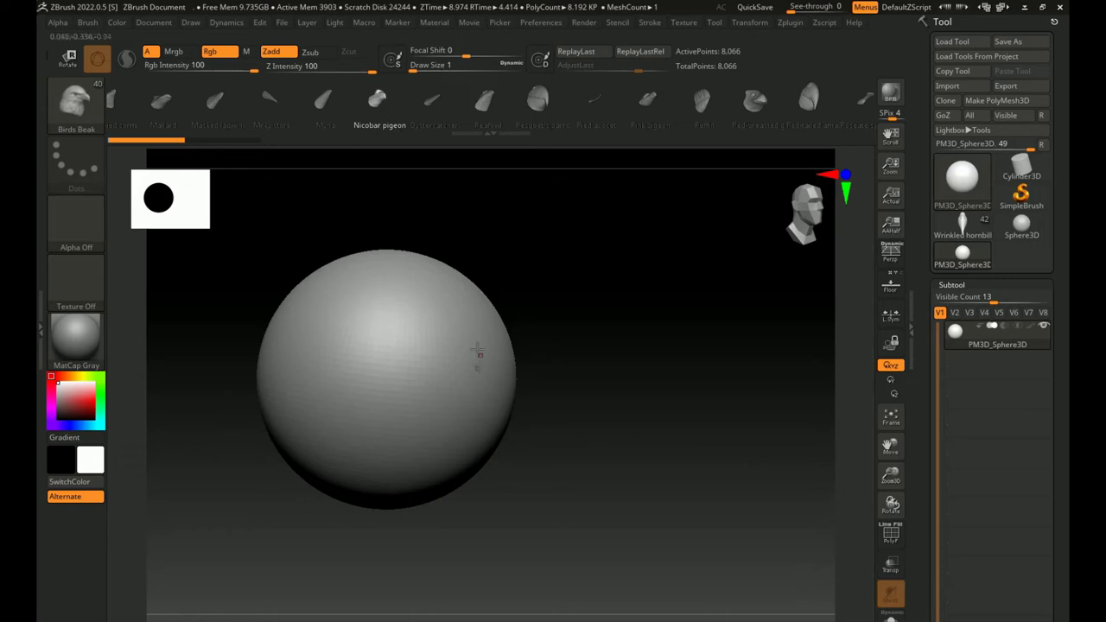
Try a knobbed hornbill-style, Oystercatcher, Peafowl and hooked parrot beak, undoing each
left_click_drag(482, 381, 548, 526)
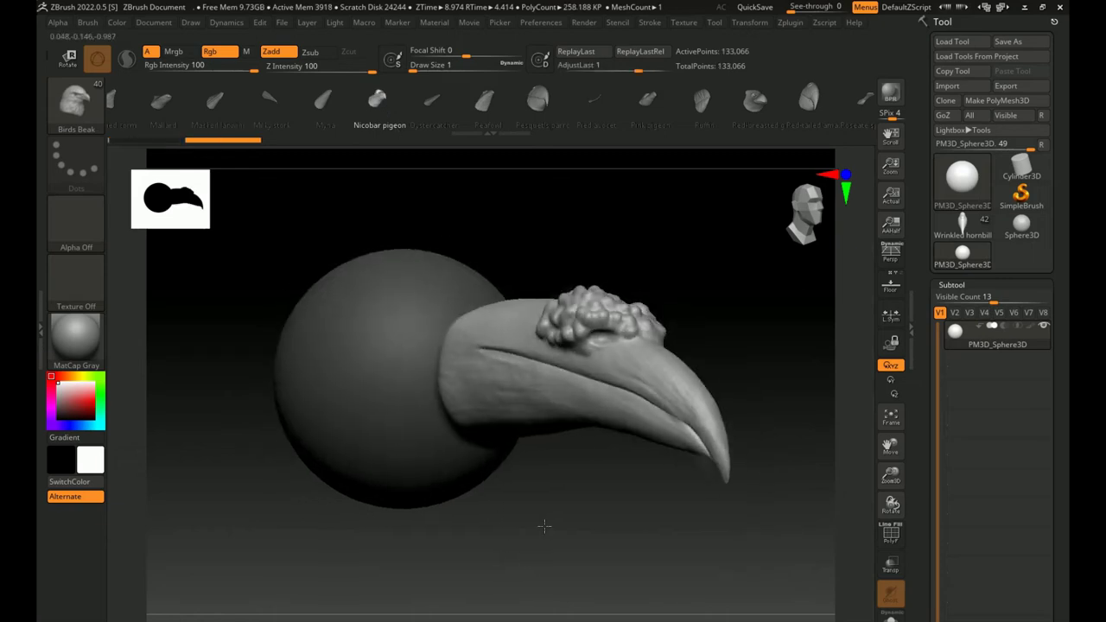
key("ctrl+z")
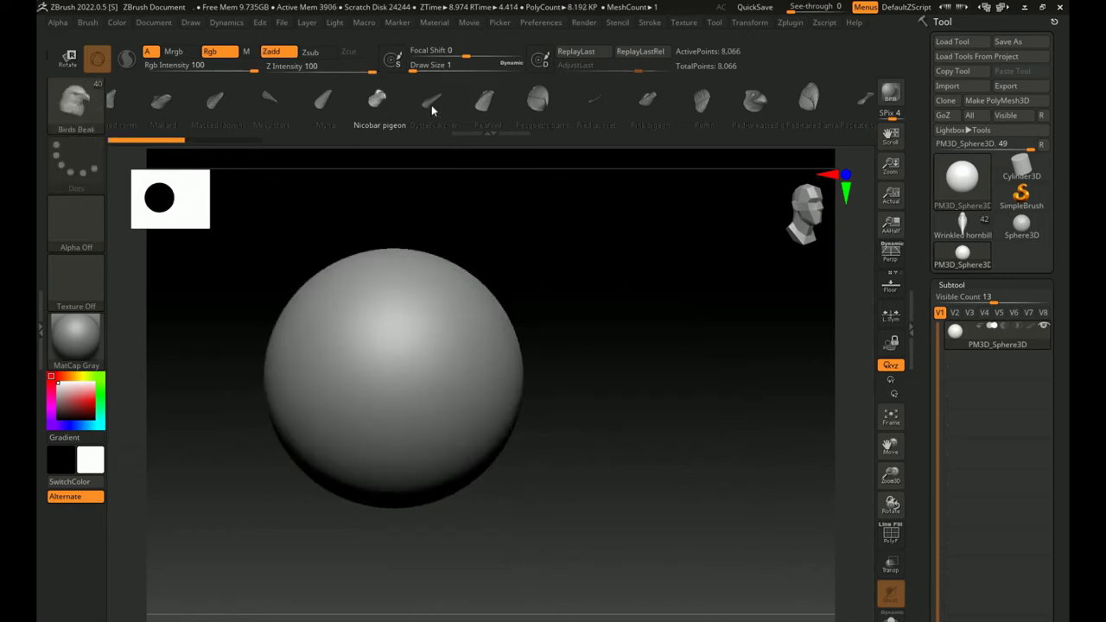
left_click_drag(490, 385, 513, 570)
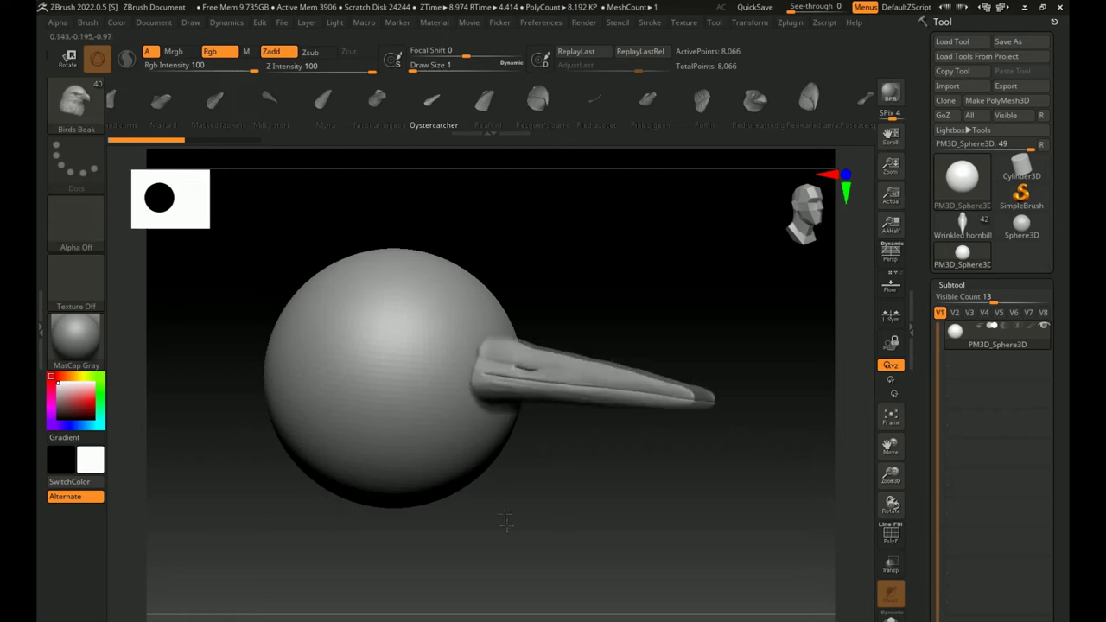
key("ctrl+z")
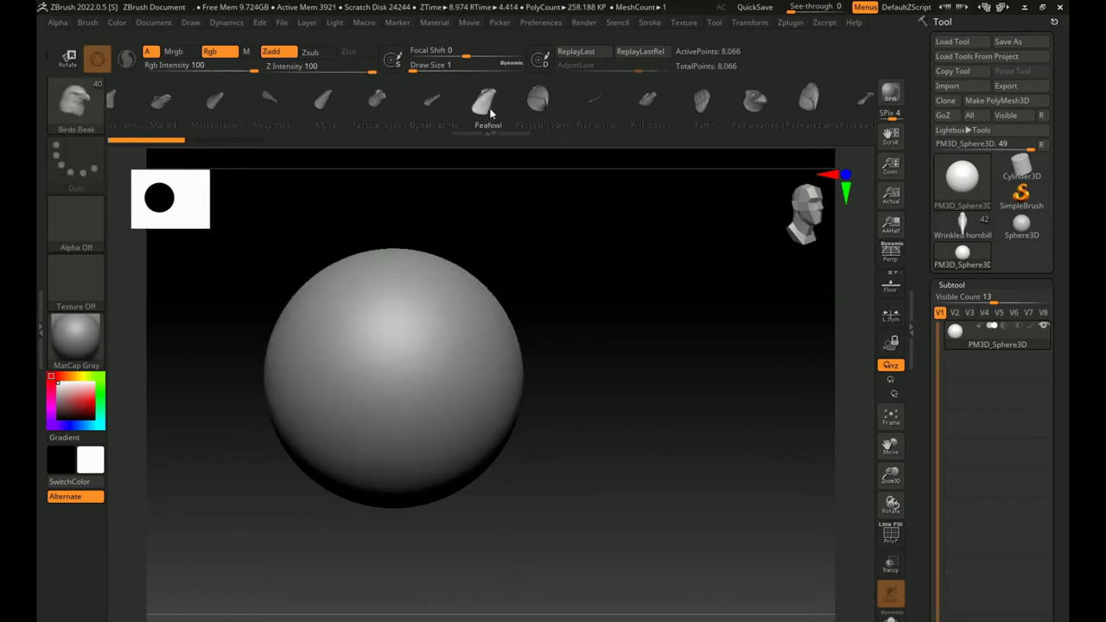
left_click_drag(490, 373, 538, 515)
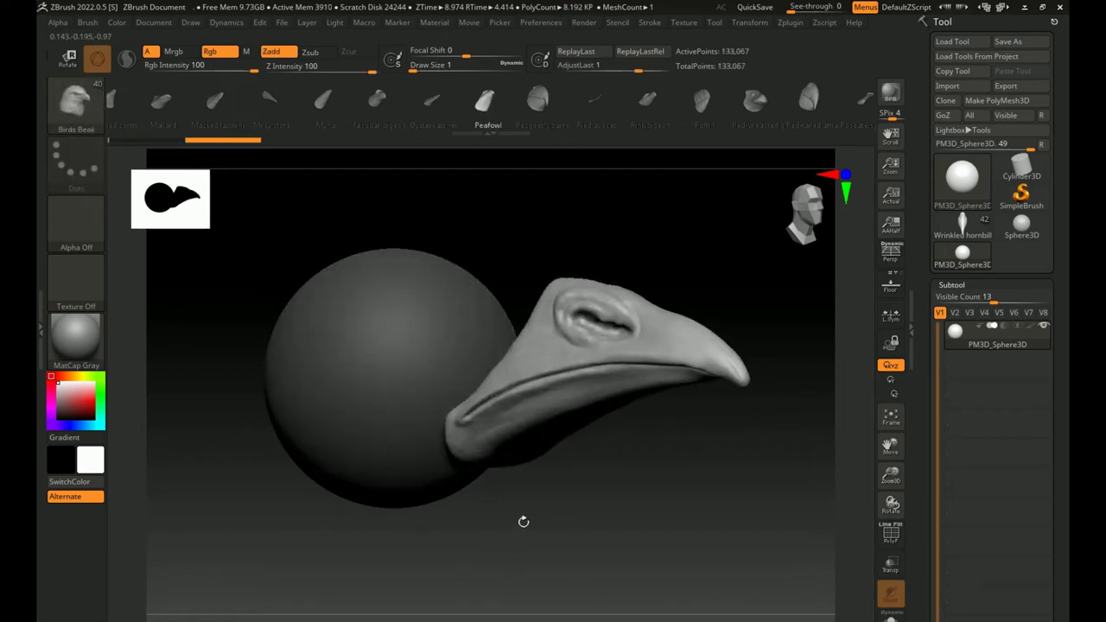
key("ctrl+z")
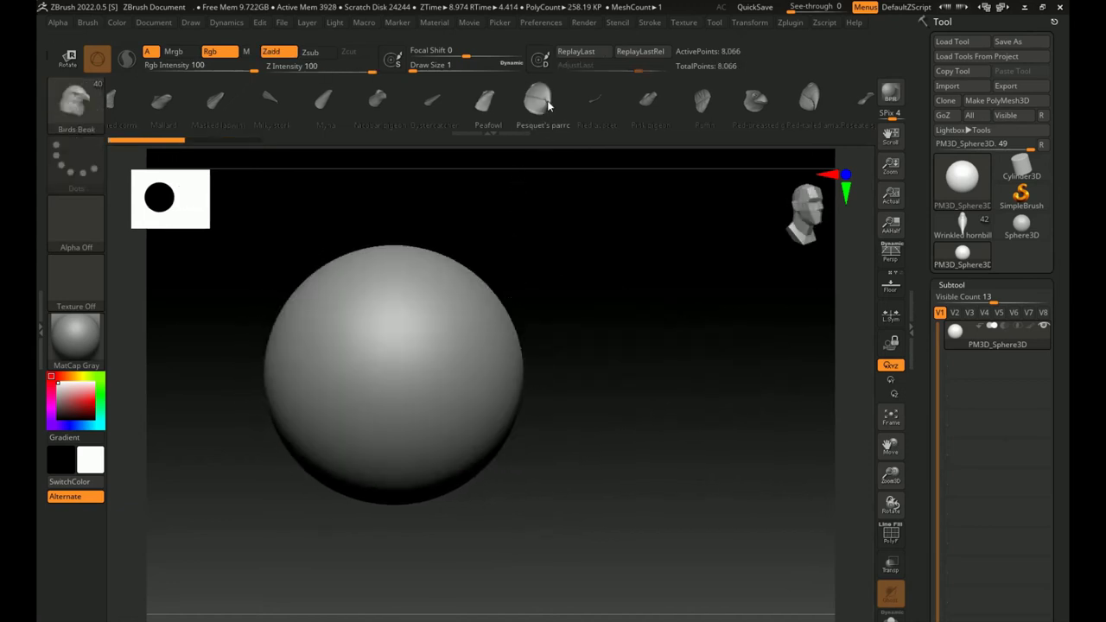
left_click_drag(499, 411, 576, 511)
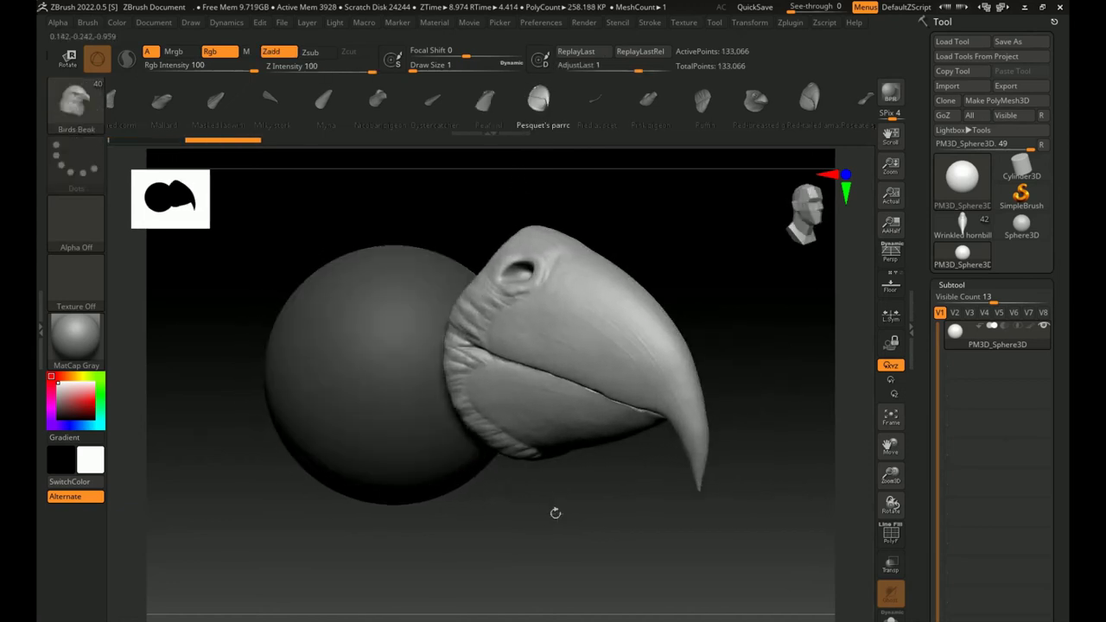
key("ctrl+z")
Try the Pied avocet and Pink pigeon beaks on the sphere, undoing each
left_click_drag(558, 506, 599, 228)
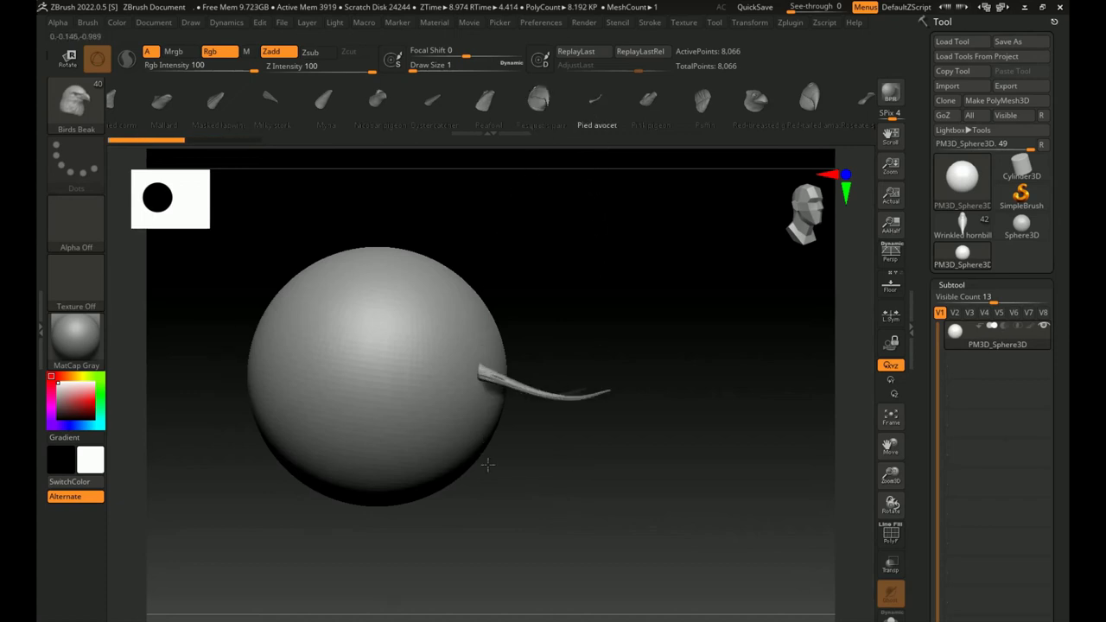
left_click_drag(526, 531, 477, 477)
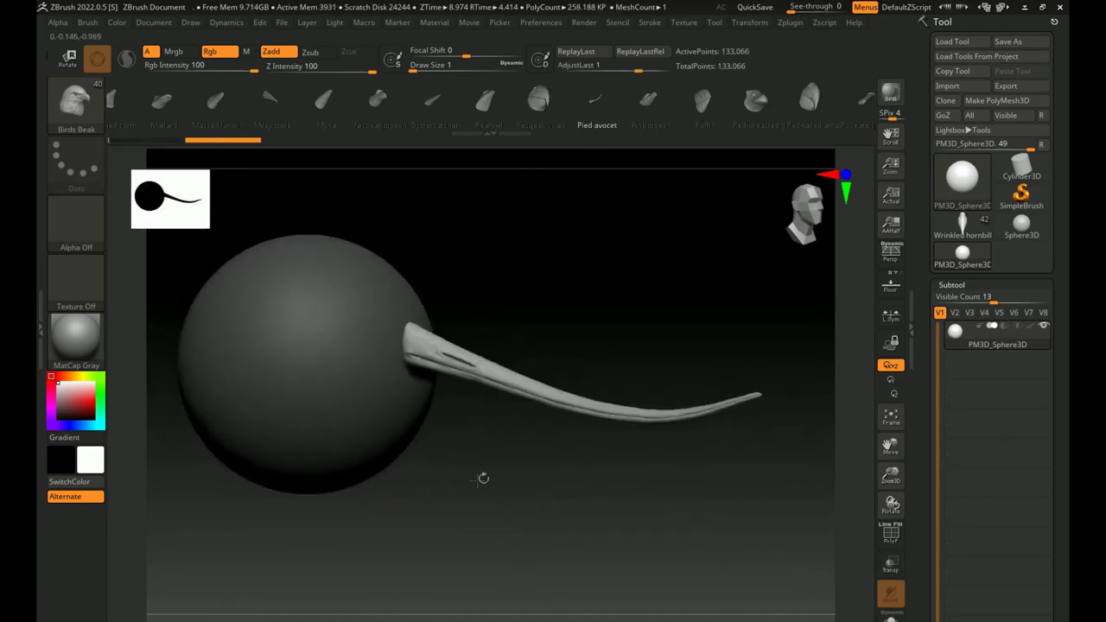
key("ctrl+z")
left_click_drag(580, 293, 607, 299, "alt")
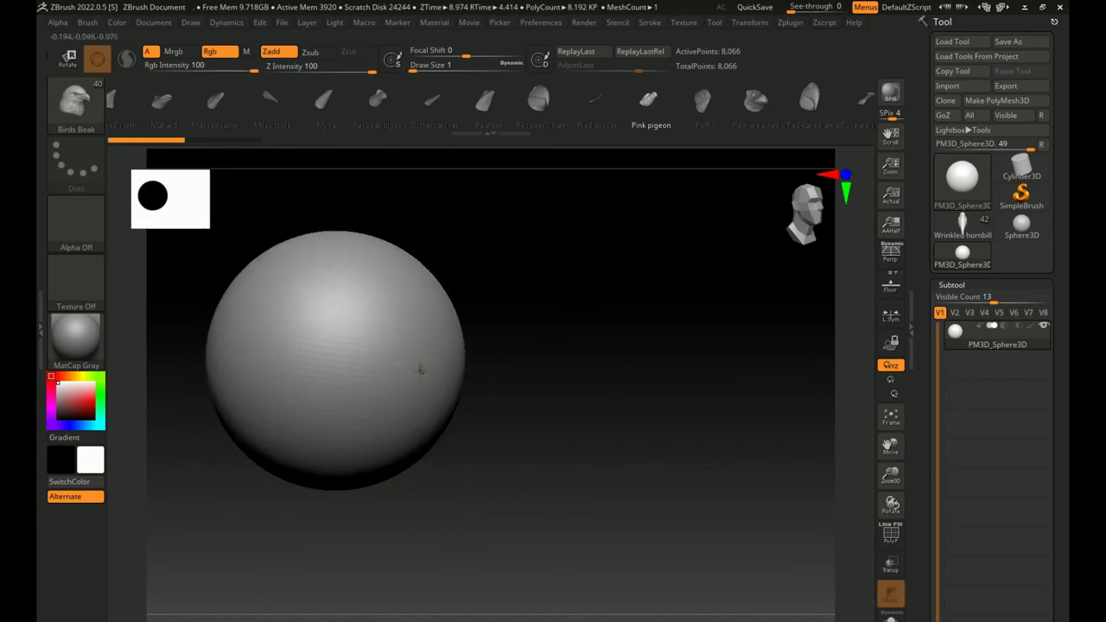
left_click_drag(434, 446, 449, 525)
key("ctrl+z")
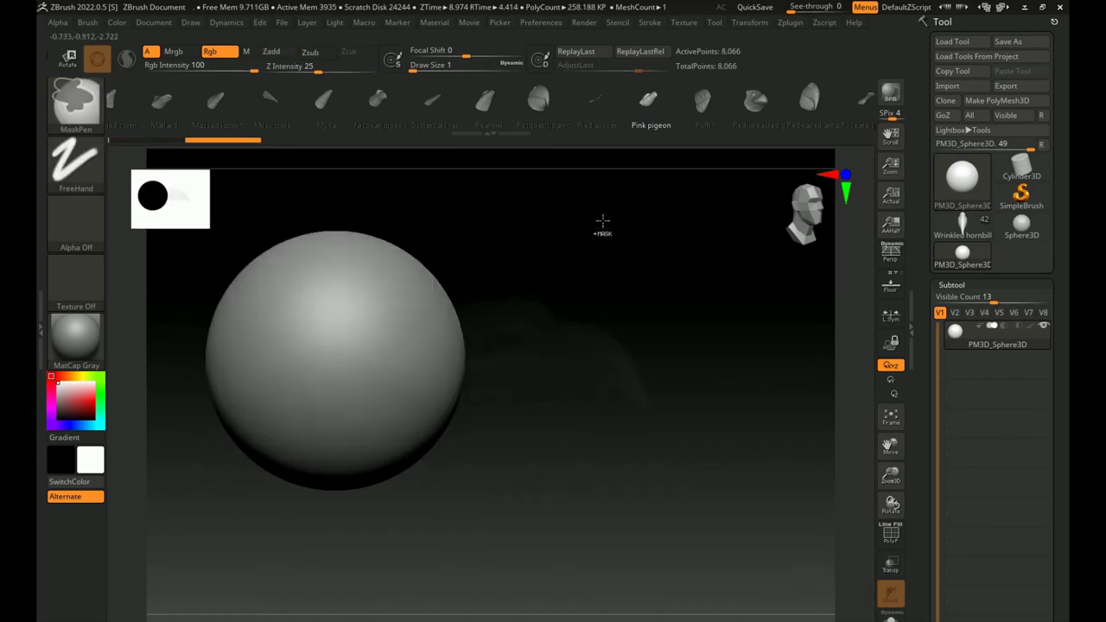
Try the Puffin, another variant and the curved parrot beak, undoing each
left_click_drag(431, 373, 435, 506)
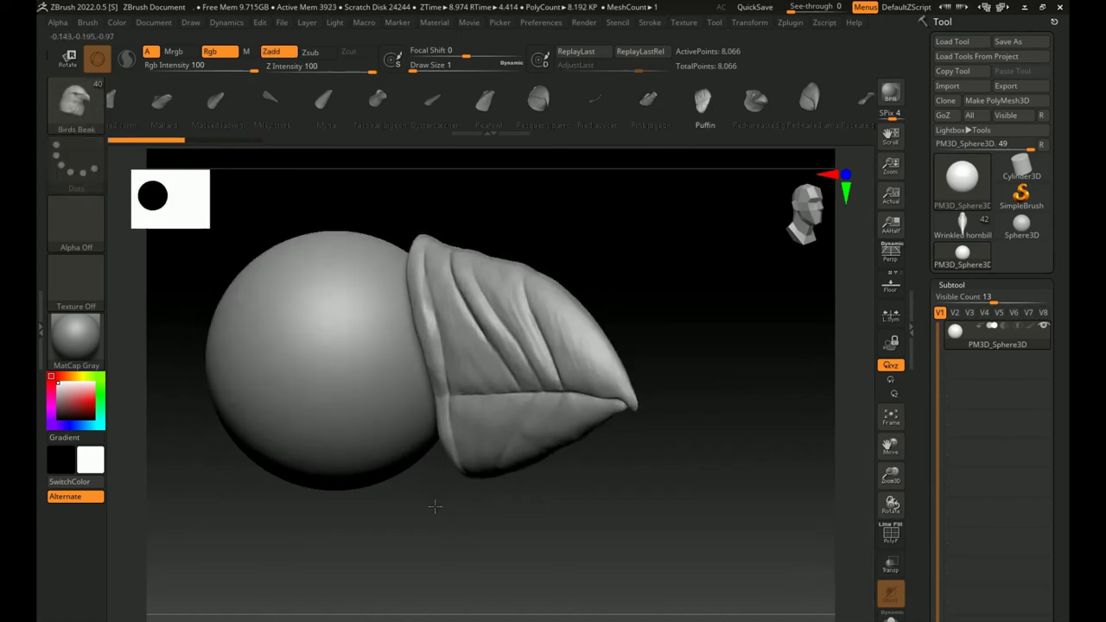
key("ctrl+z")
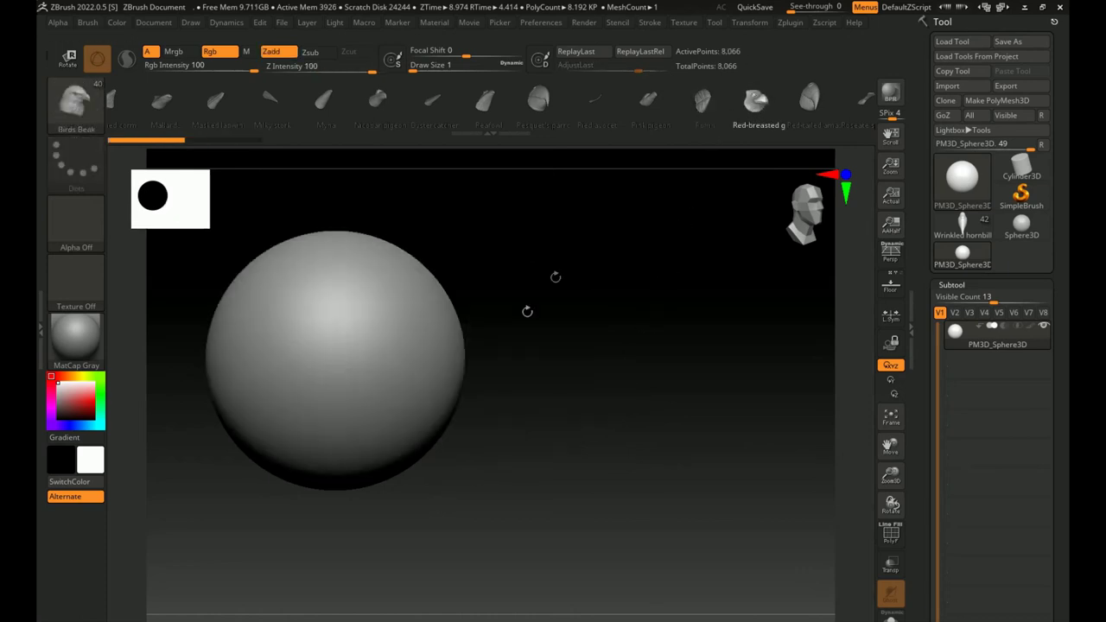
left_click_drag(434, 363, 444, 492)
key("ctrl+z")
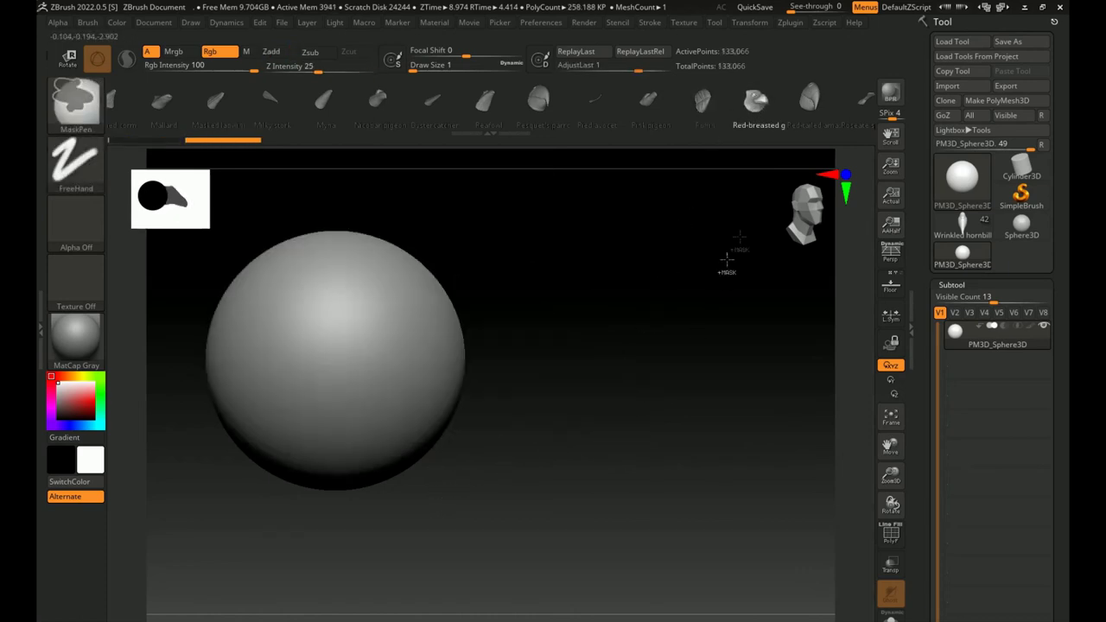
left_click_drag(421, 364, 452, 489)
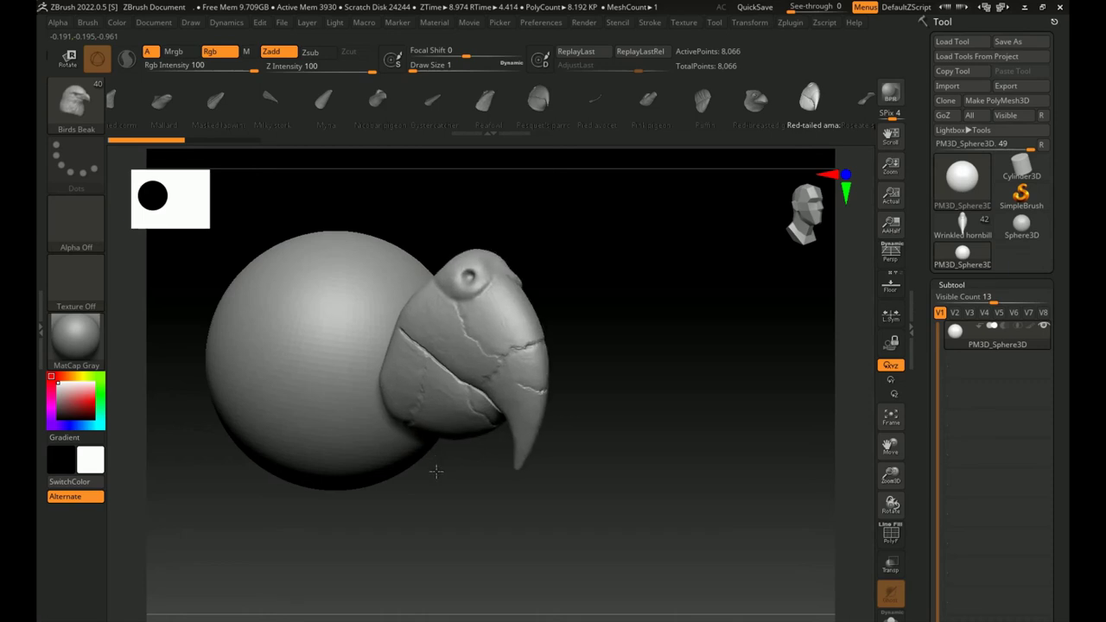
key("ctrl+z")
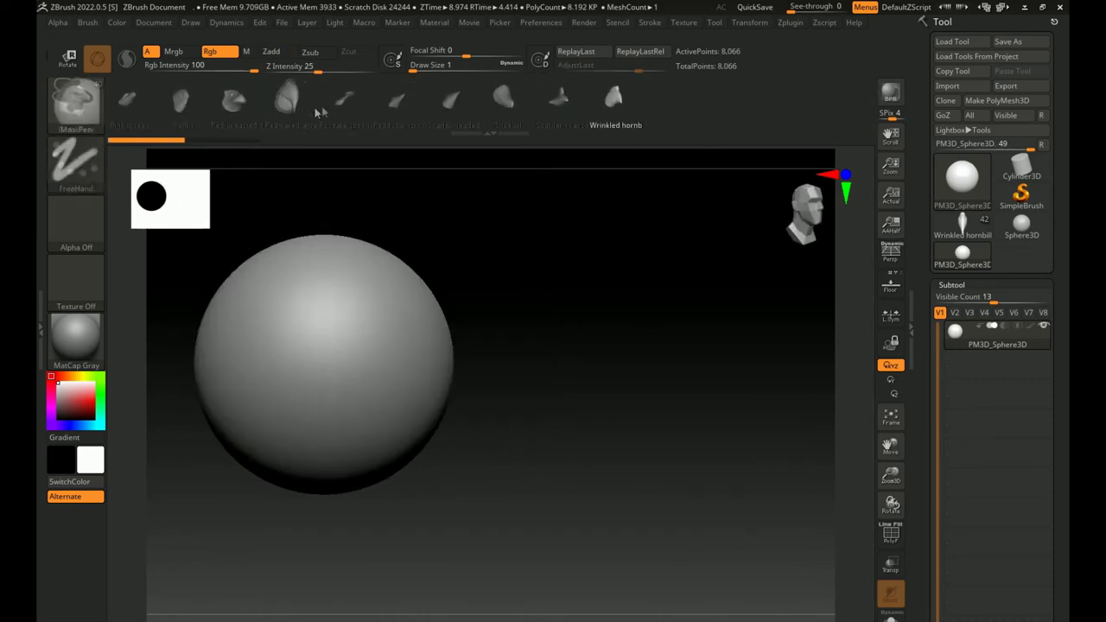
Stamp the spoonbill beak, orbit to inspect it, then undo it
left_click_drag(532, 337, 645, 350, "alt")
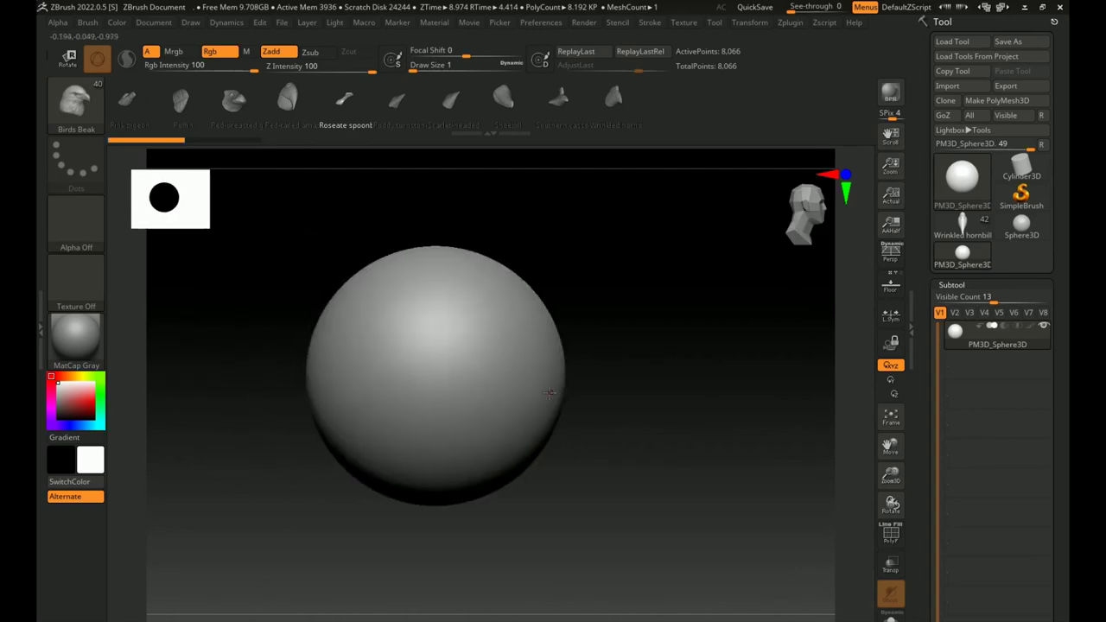
left_click_drag(550, 468, 501, 470)
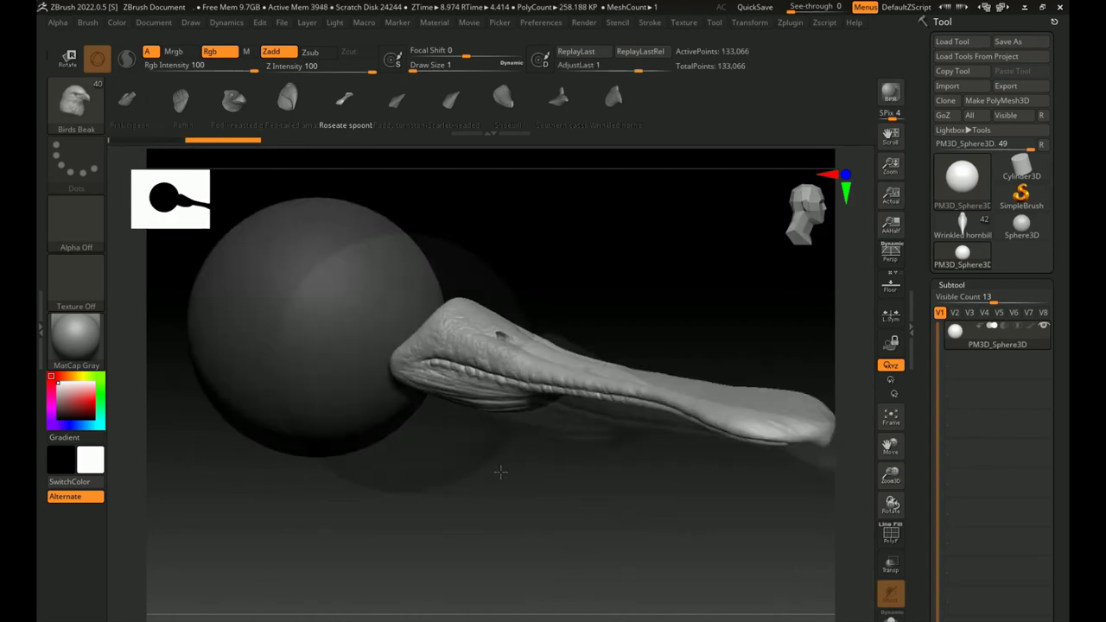
mouse_move(567, 462)
left_mouse_down()
mouse_move(606, 526)
mouse_move(574, 504)
left_mouse_up()
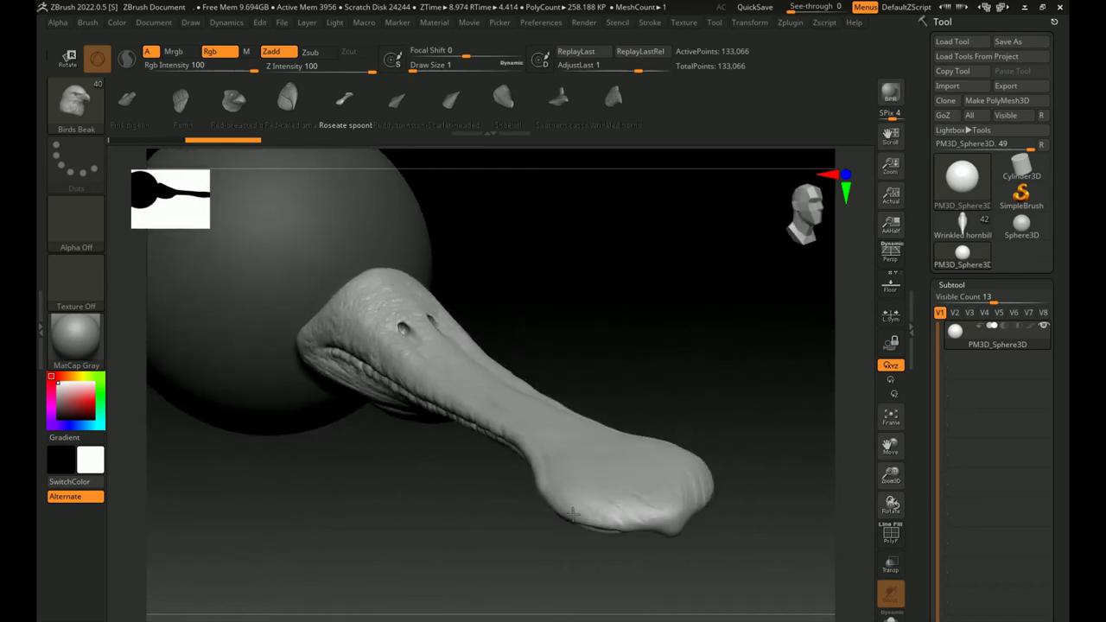
key("ctrl+z")
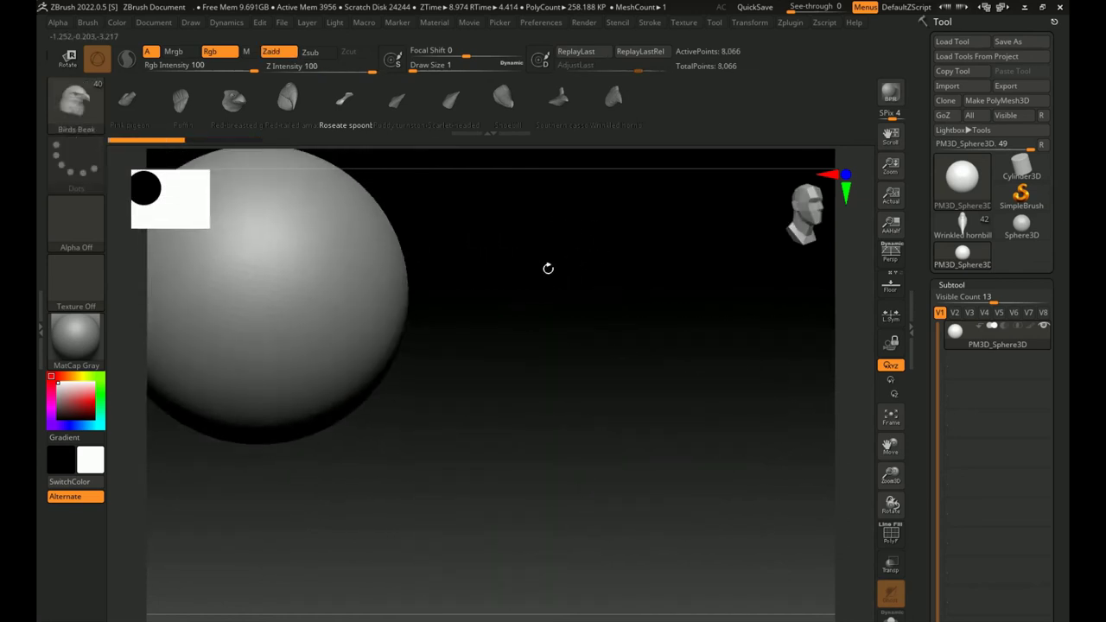
key("ctrl+z")
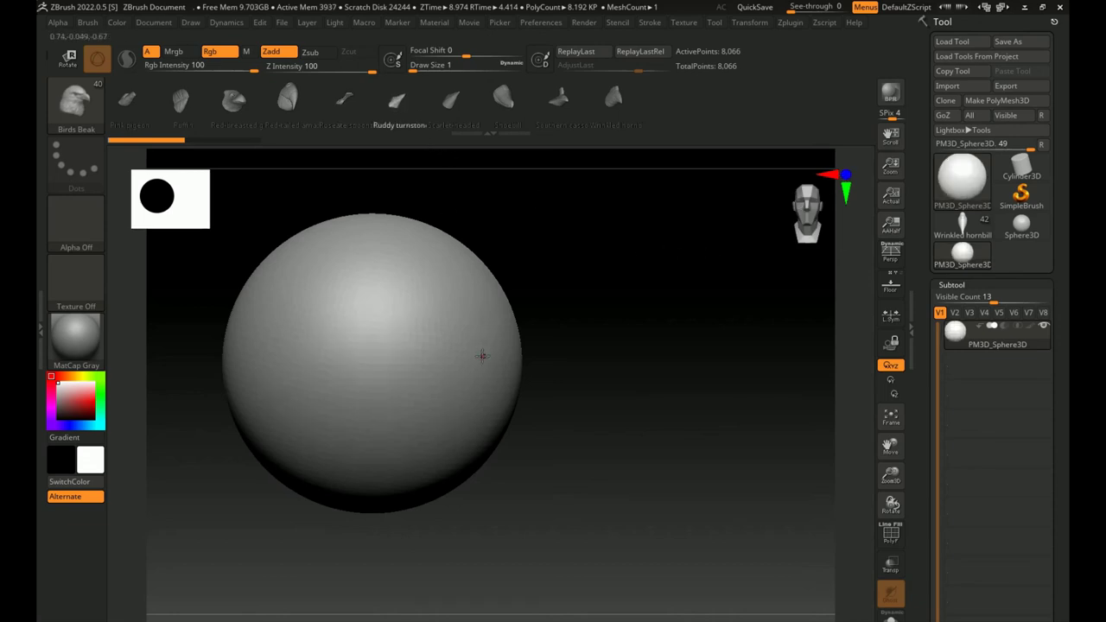
Try the turnstone, the next variant and the Shoebill beak, undoing each
left_click_drag(482, 356, 556, 520)
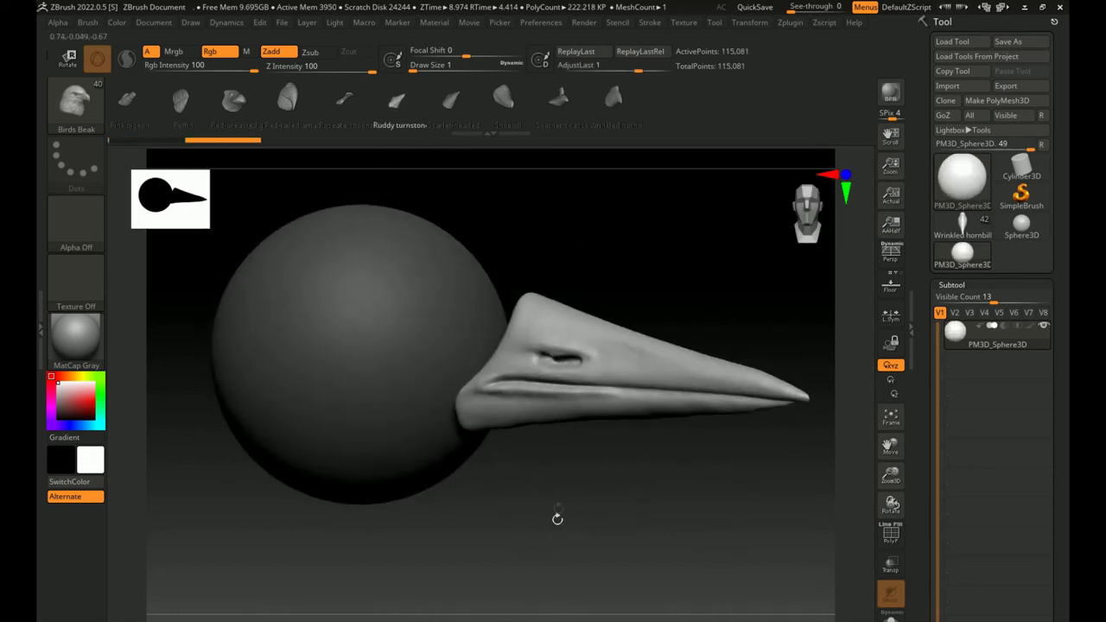
key("ctrl+z")
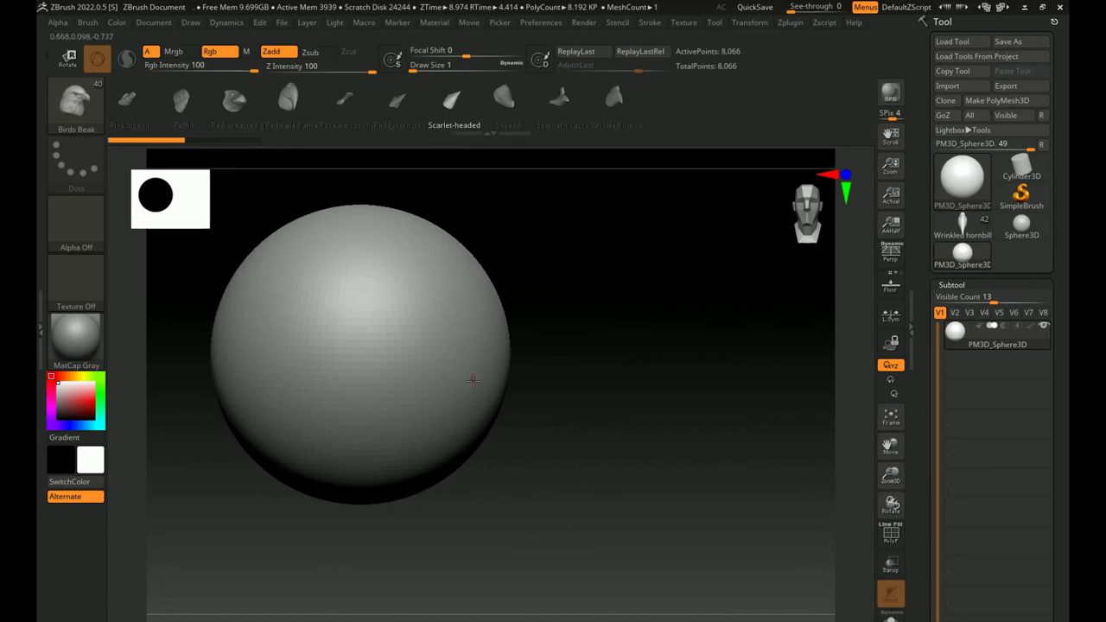
left_click_drag(473, 380, 475, 509)
key("ctrl+z")
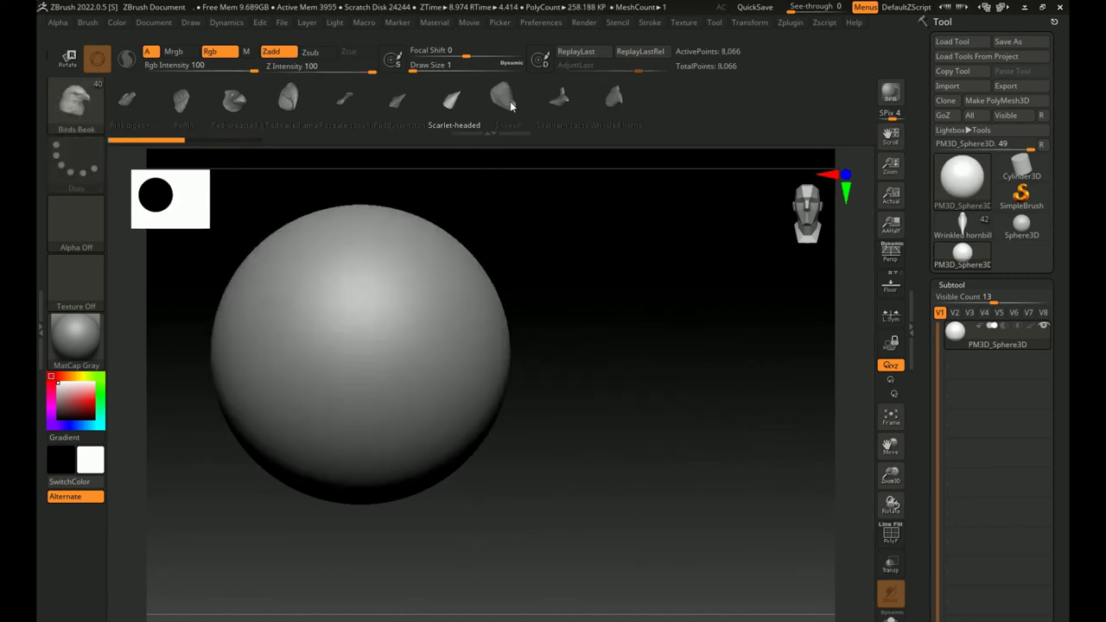
left_click_drag(465, 367, 489, 514)
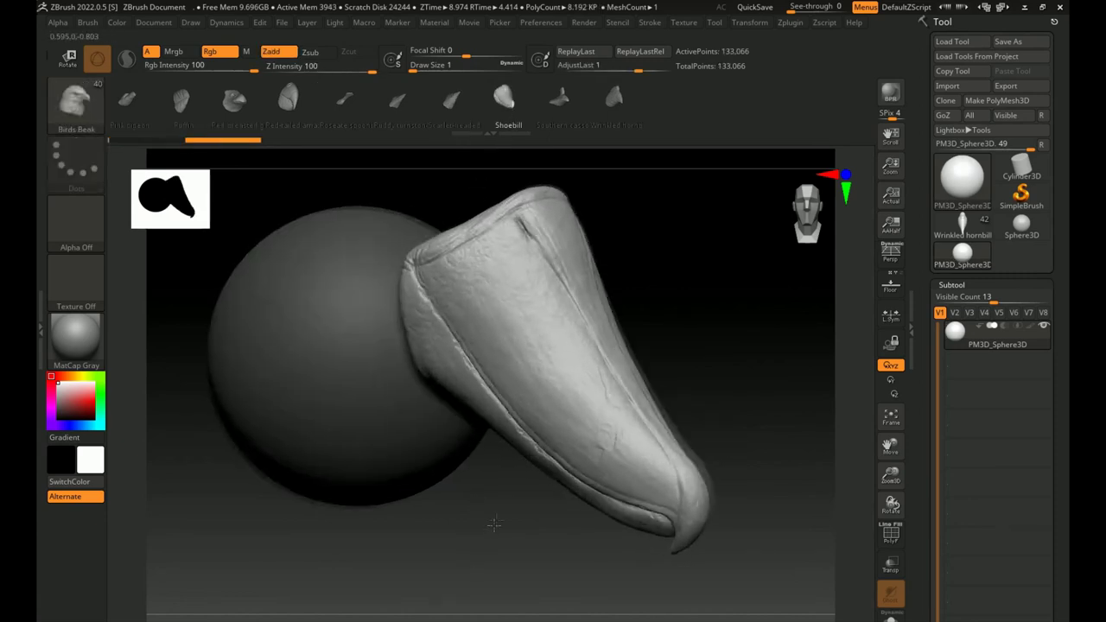
key("ctrl+z")
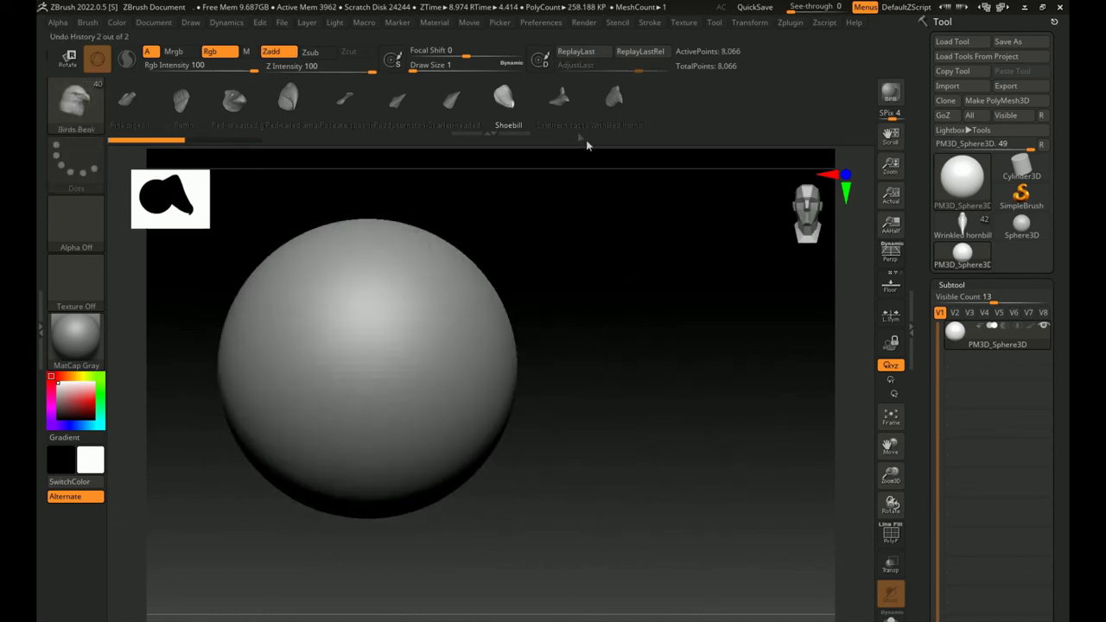
Try another variant and the Wrinkled hornbill beak, undoing each
left_click_drag(481, 400, 674, 527)
key("ctrl+z")
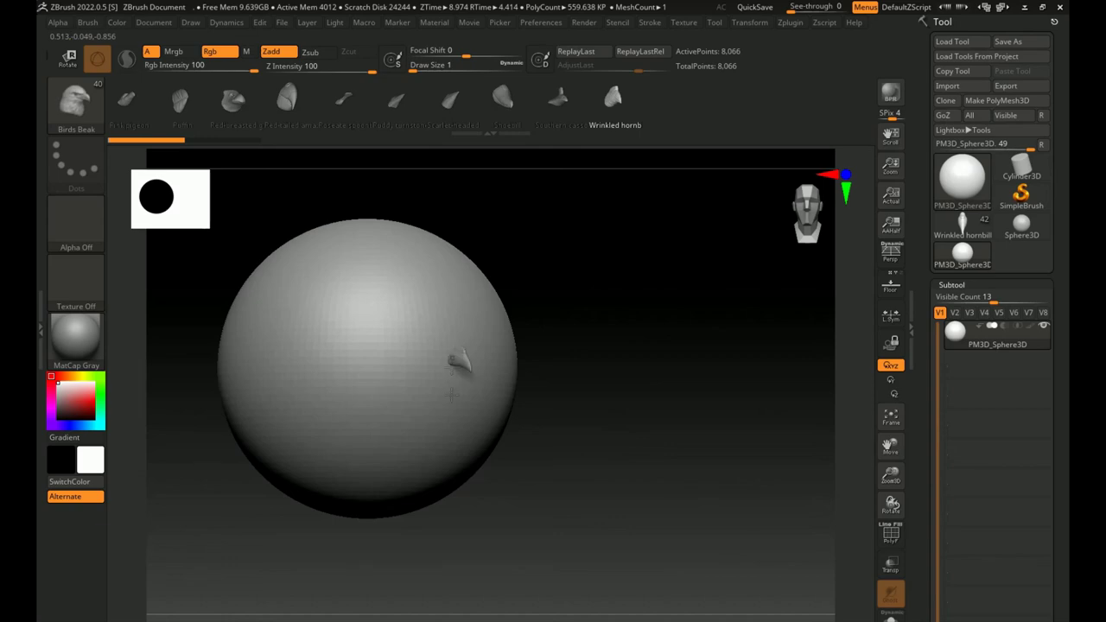
left_click_drag(452, 394, 488, 499)
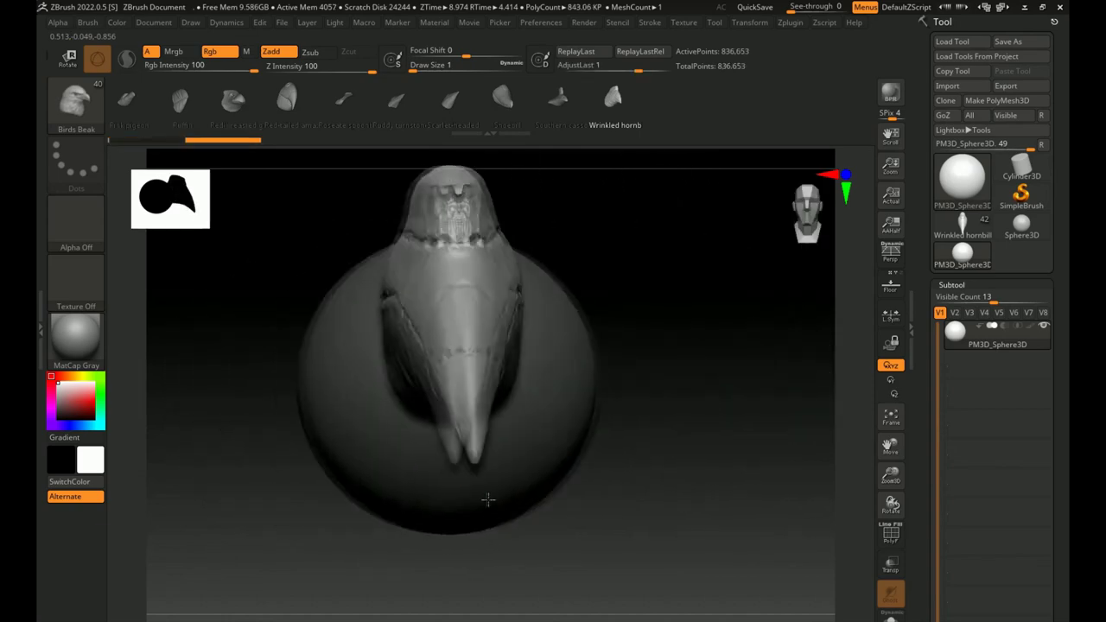
left_click_drag(489, 500, 521, 501)
key("ctrl+z")
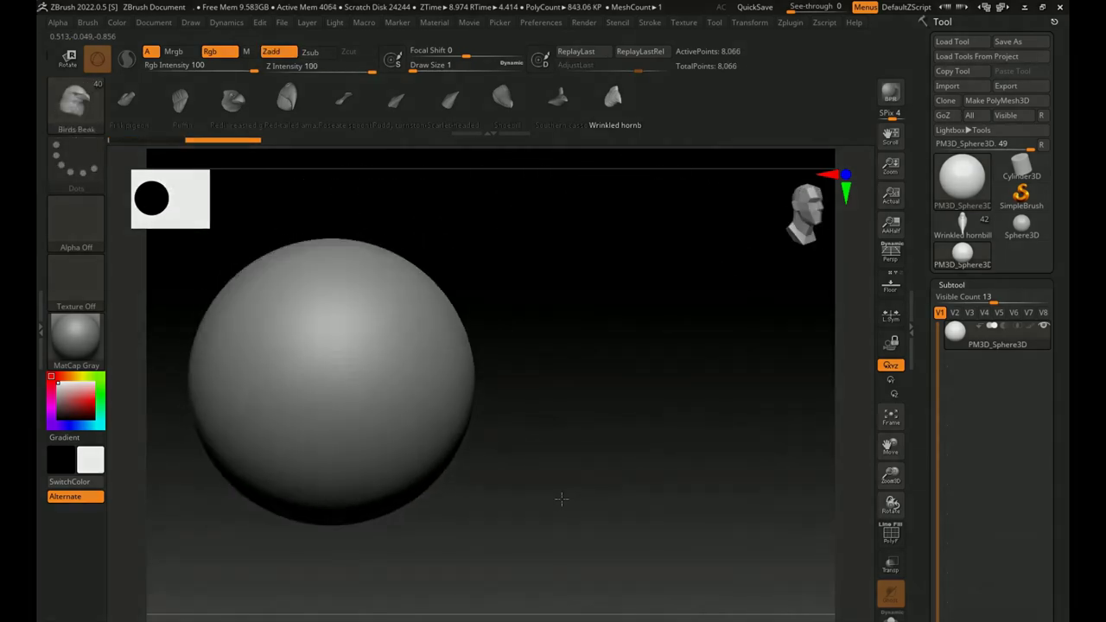